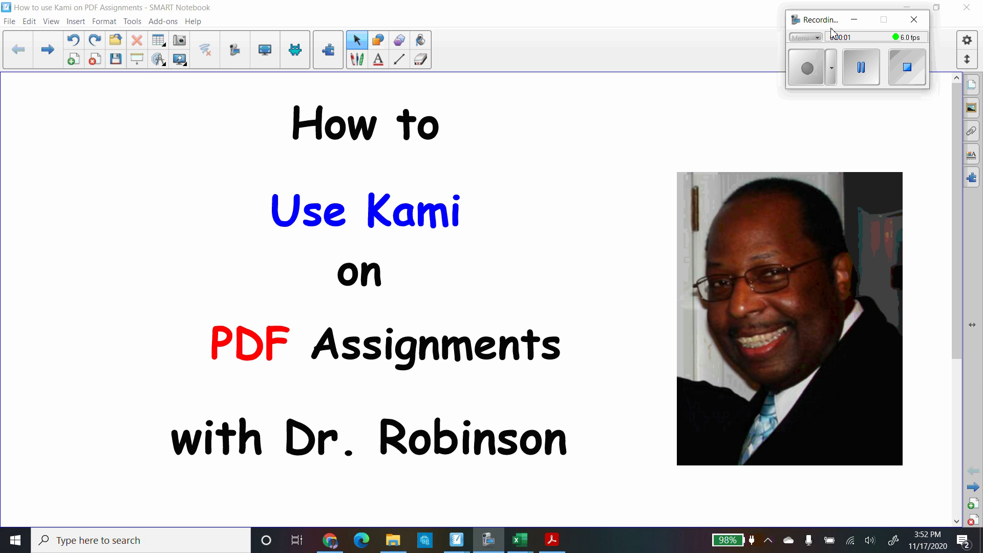
Move from the title page to the Dial A Teacher homework help-line page in SMART Notebook.
click(853, 23)
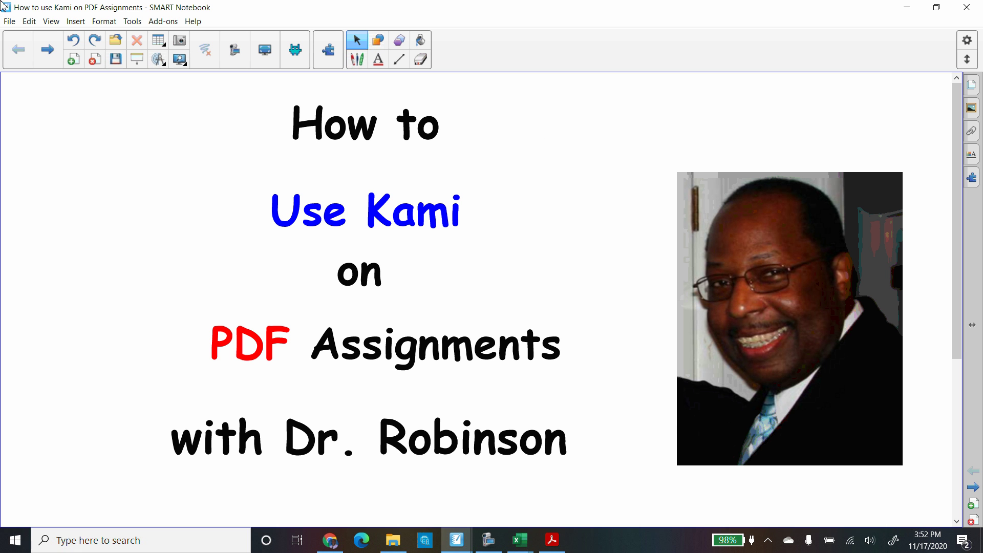
click(45, 50)
click(46, 50)
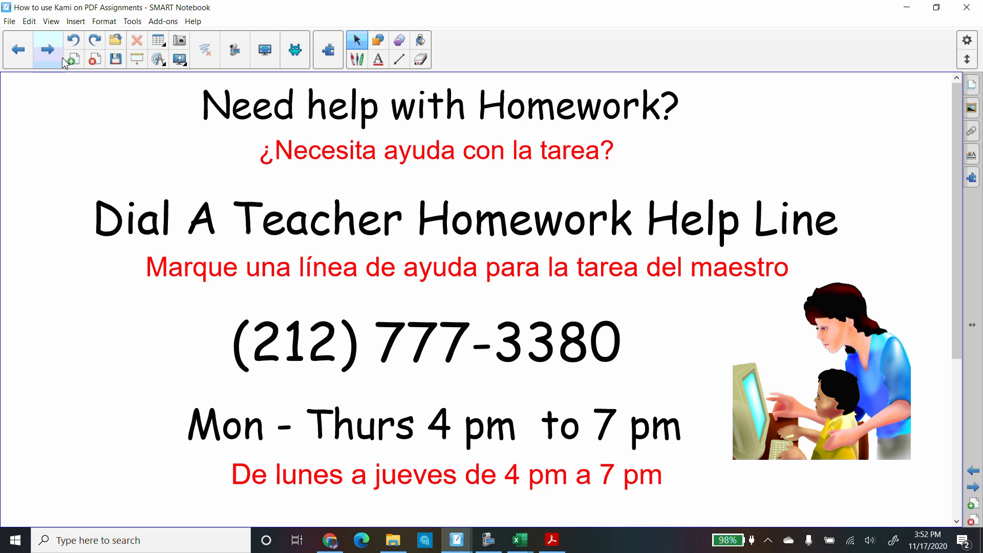
Page past the YouTube channel and Math Time TV slides to the Google search homepage slide.
click(49, 52)
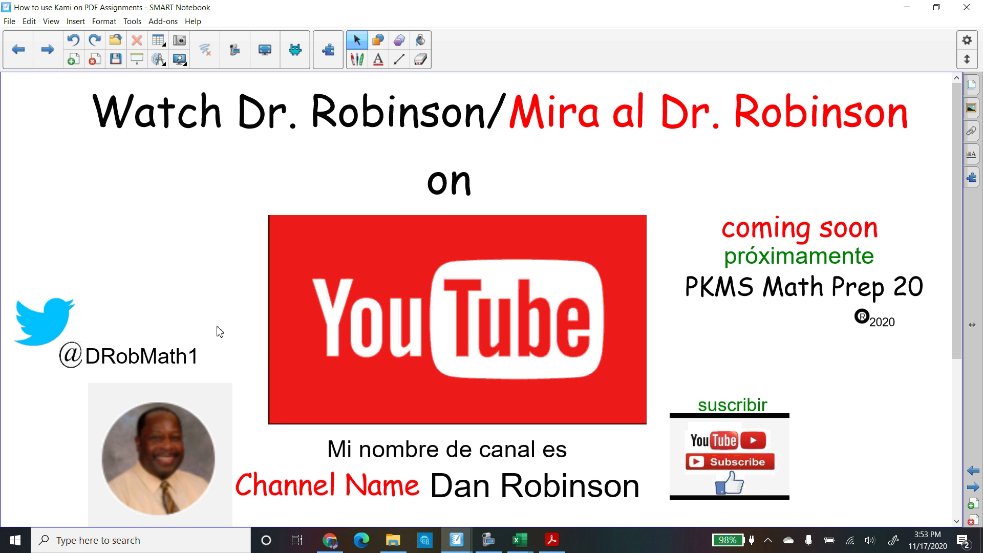
click(55, 52)
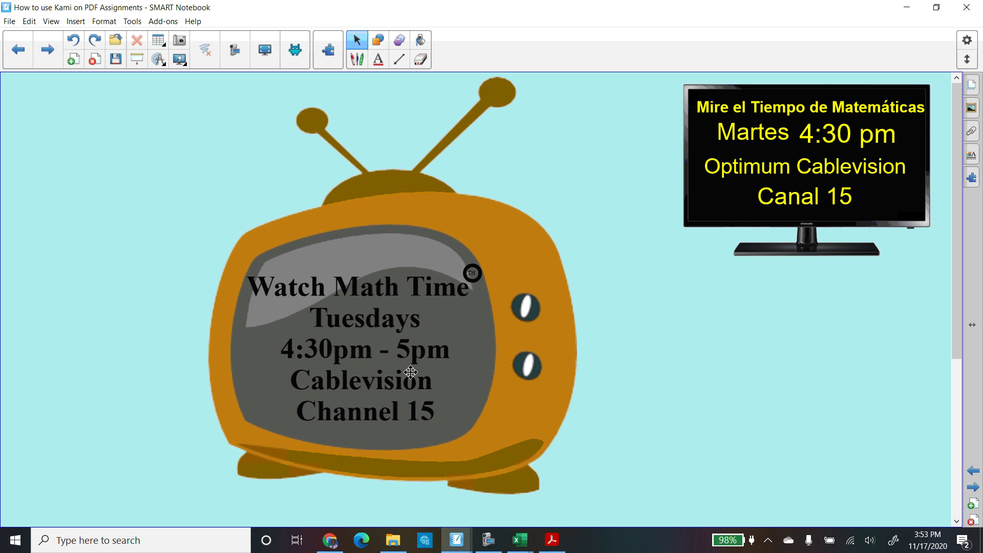
click(55, 51)
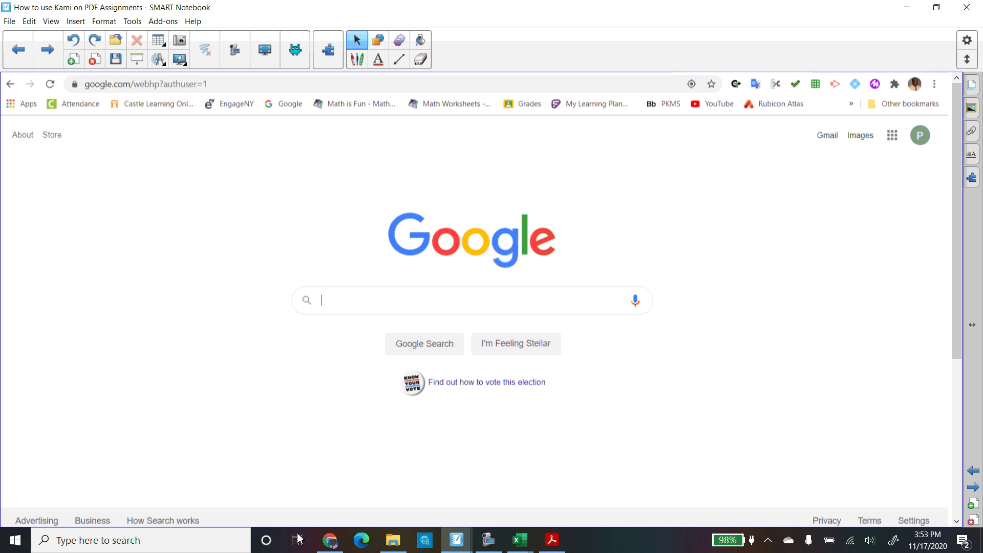
Open HW #3.1 from Upcoming in Google Classroom and preview PCSD Student - Number Line.pdf.
click(330, 541)
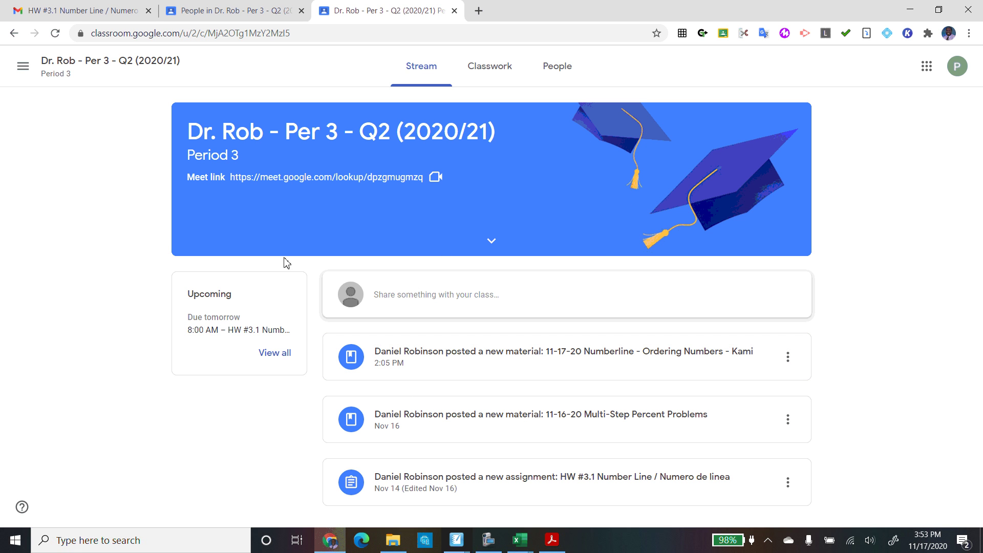
click(262, 330)
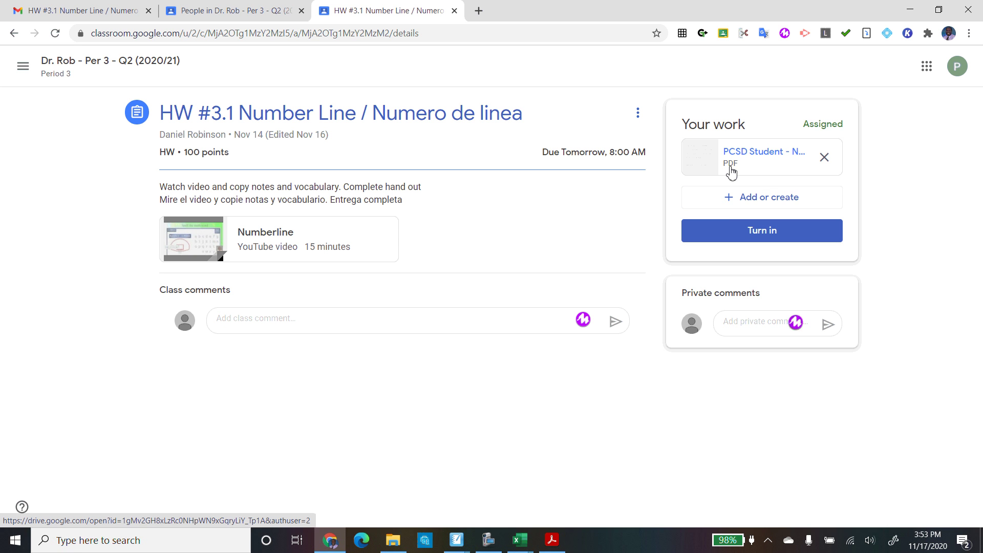
click(729, 162)
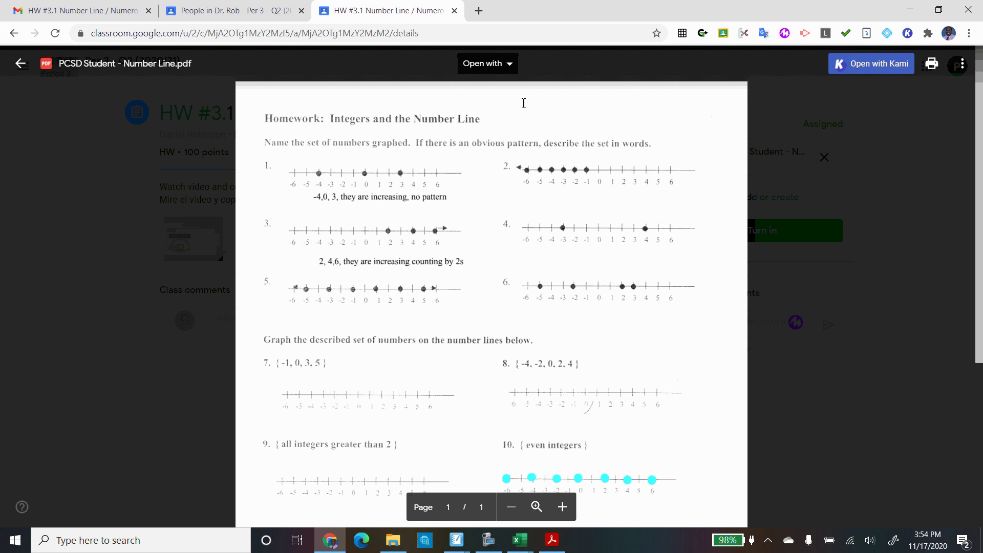
Open the Number Line worksheet in Kami from the Drive preview's Open with menu.
click(509, 69)
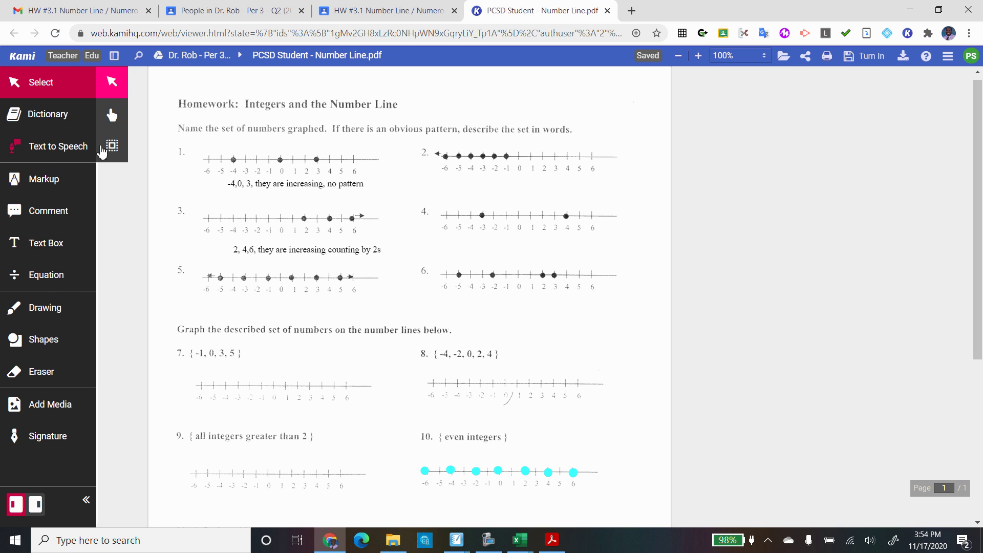
Look up the Spanish translation and dictionary definition of 'pattern', then dismiss both popups.
click(327, 189)
click(256, 149)
drag(441, 138, 459, 134)
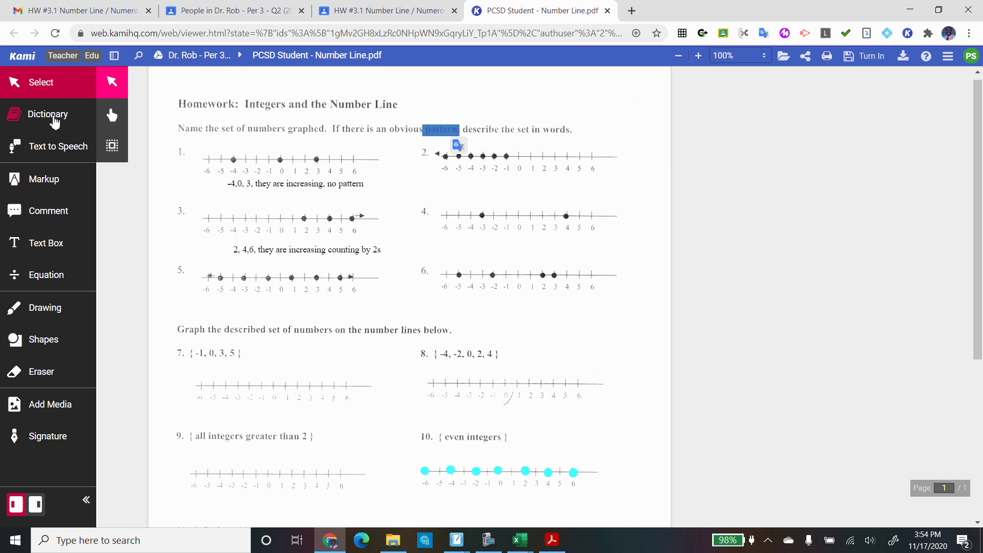
click(53, 120)
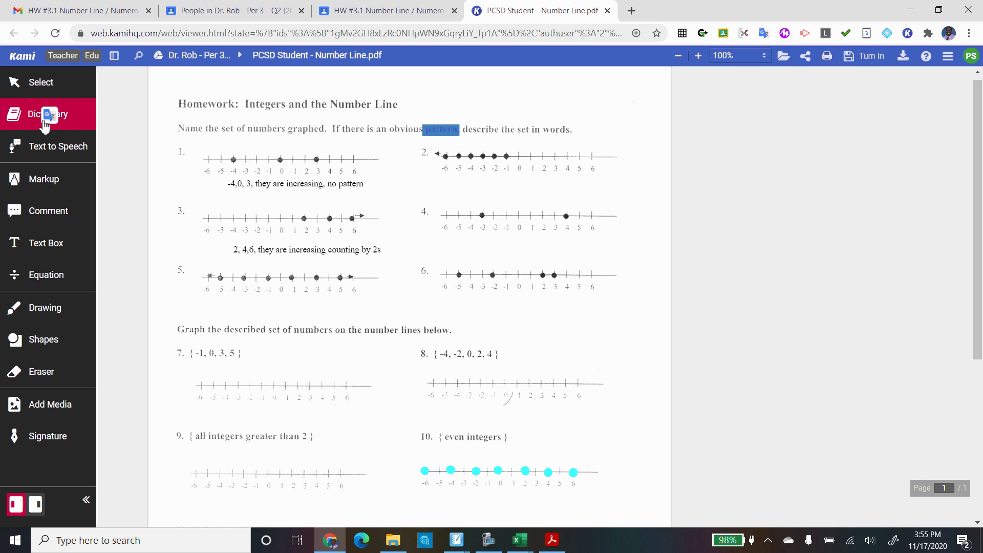
click(32, 119)
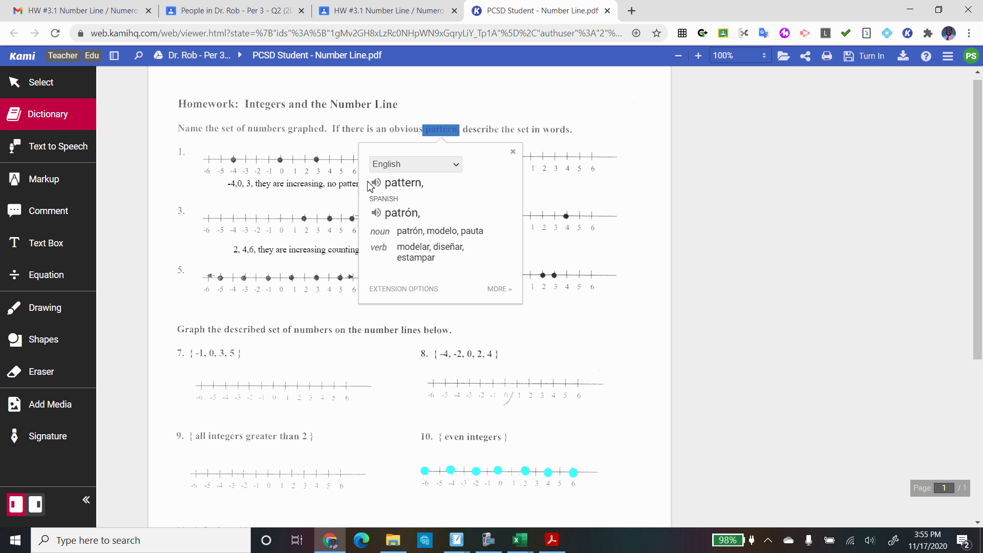
click(355, 226)
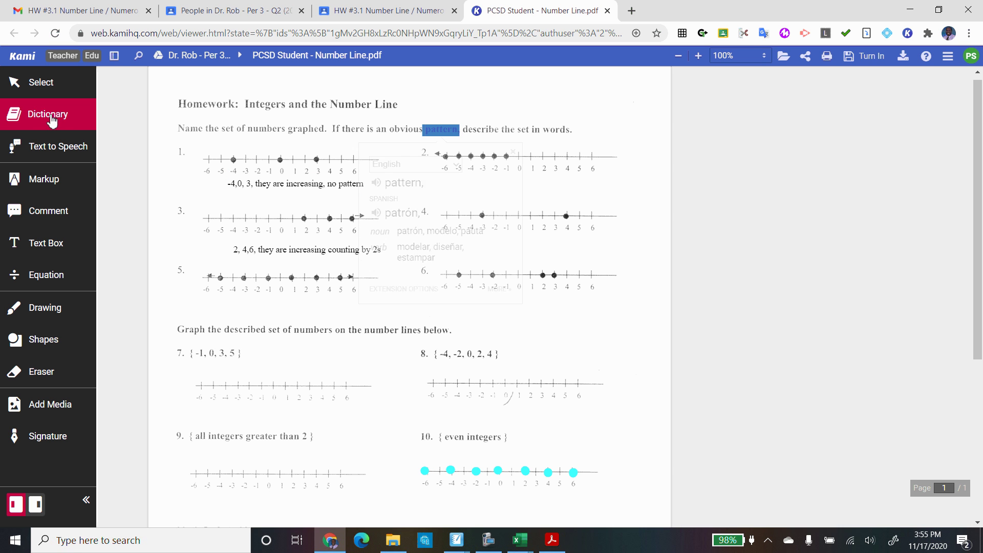
click(418, 147)
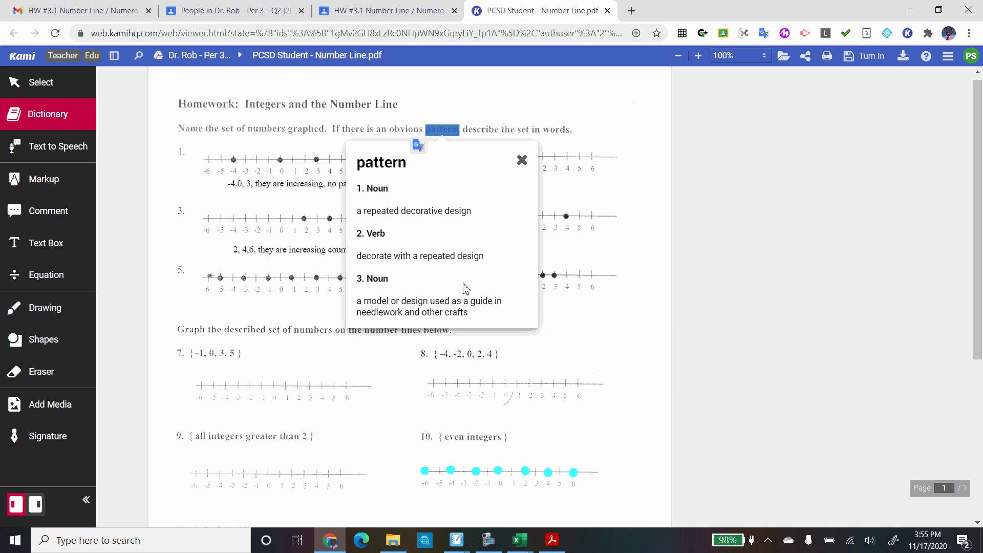
click(522, 161)
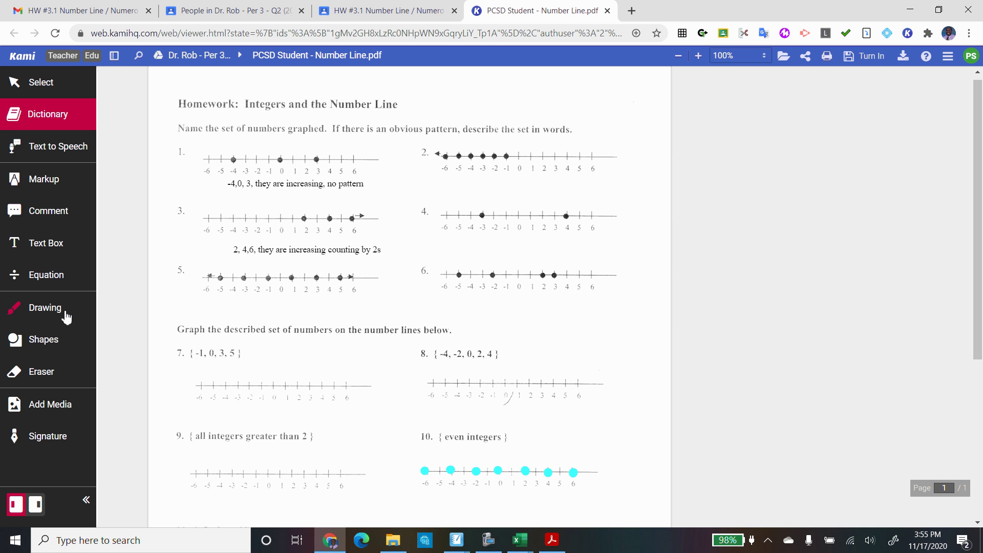
Add a text box under problem 4 starting '-3,4 the number' and zoom to 150%.
click(59, 247)
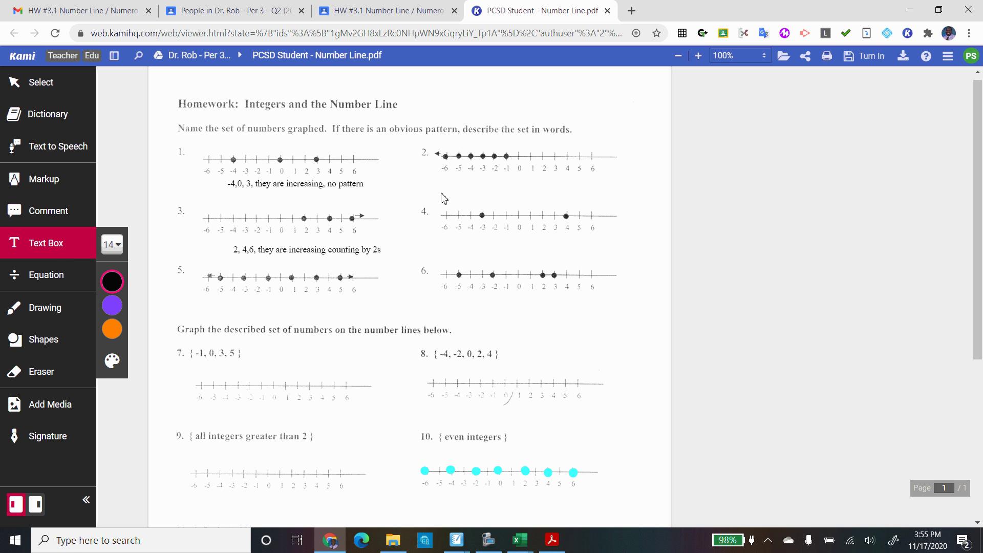
click(474, 246)
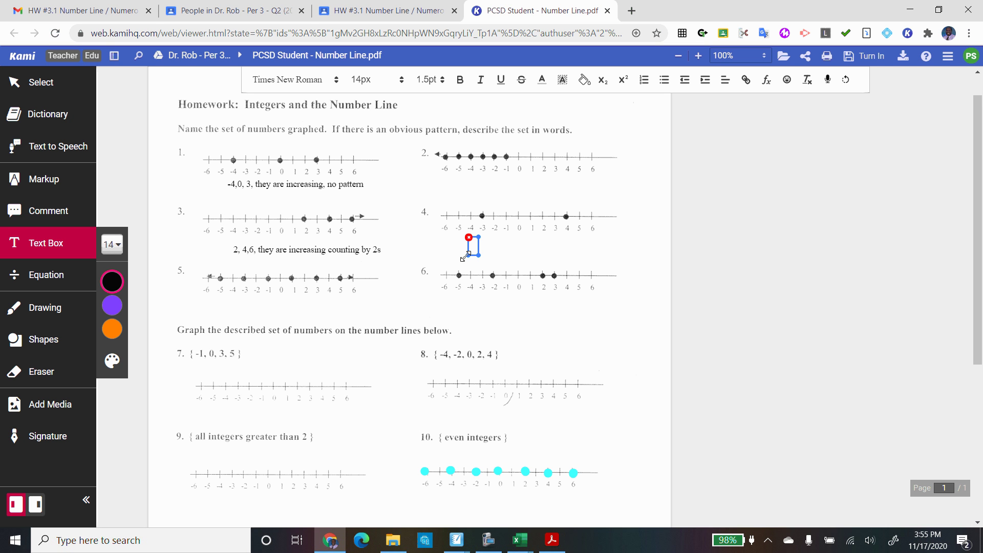
text(-3,4 the n)
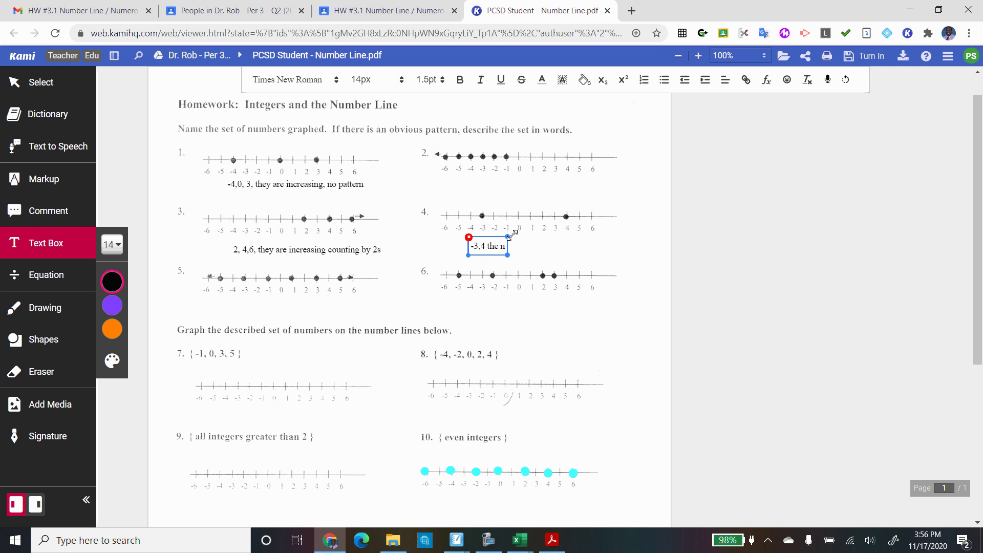
text(umber)
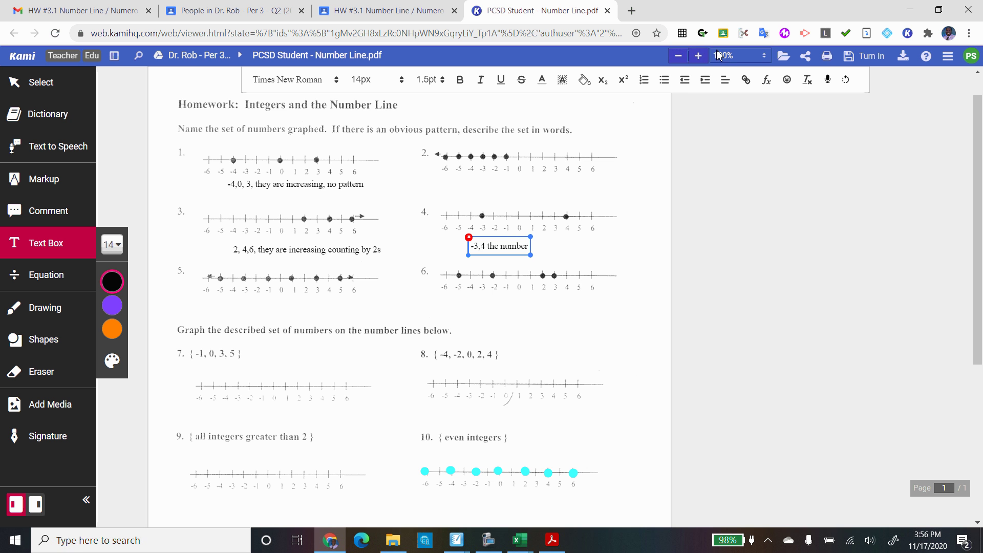
click(700, 57)
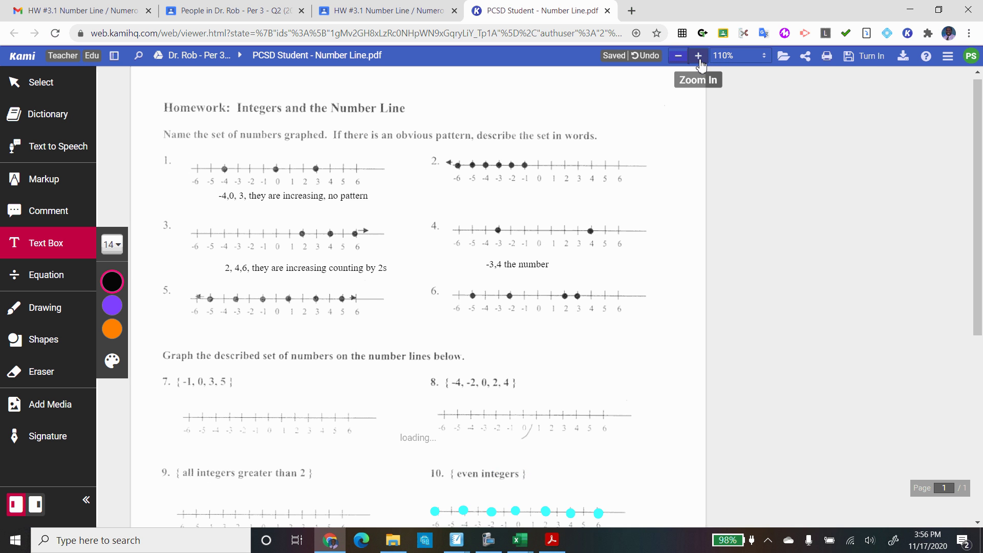
click(699, 58)
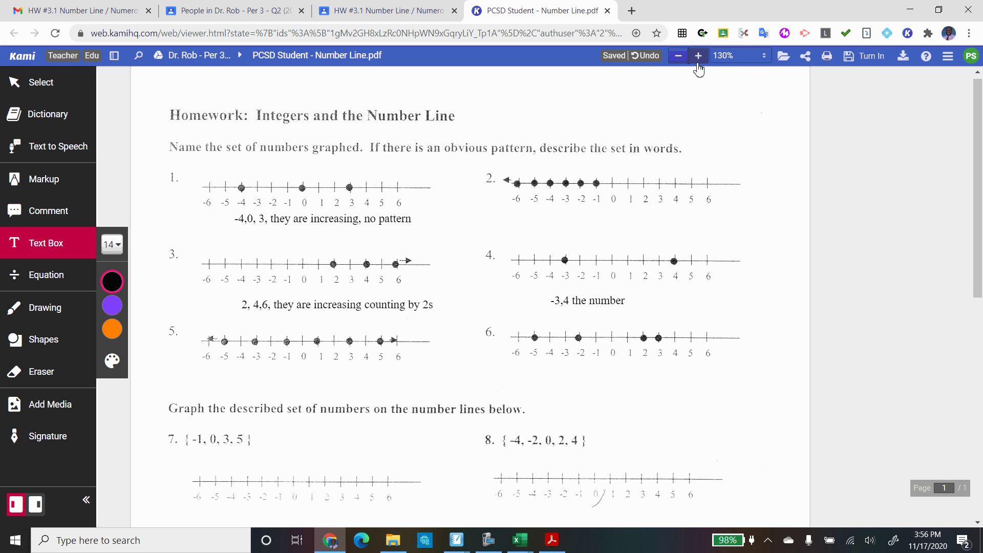
click(700, 57)
Complete the problem 4 answer to read '-3,4 the numbers are increasing, no pattern'.
click(636, 347)
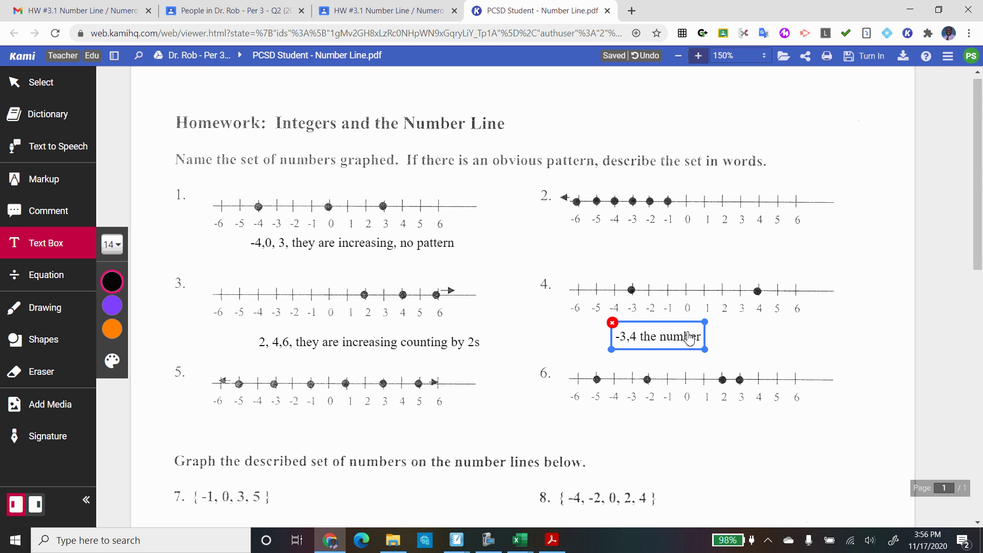
click(636, 335)
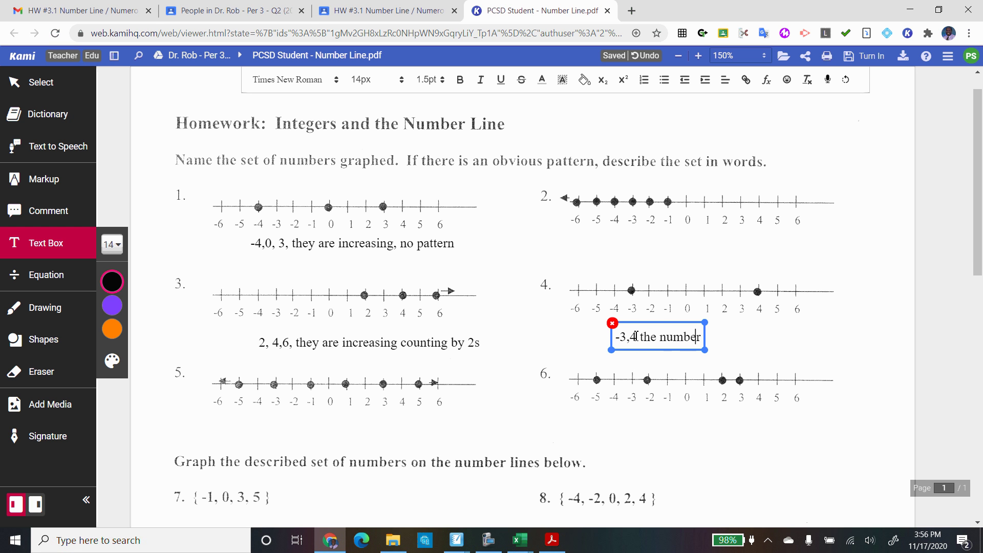
key(Right)
text(s)
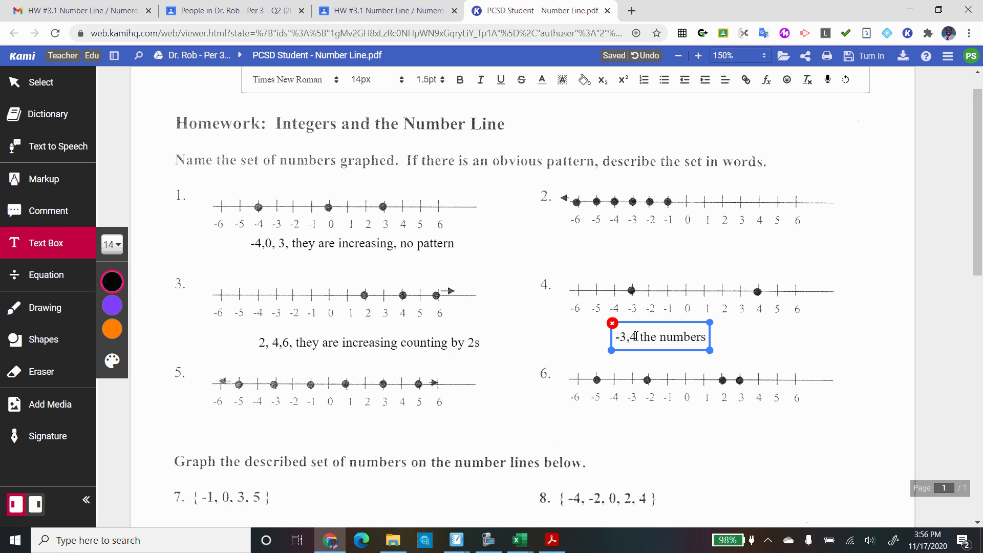
text( are in)
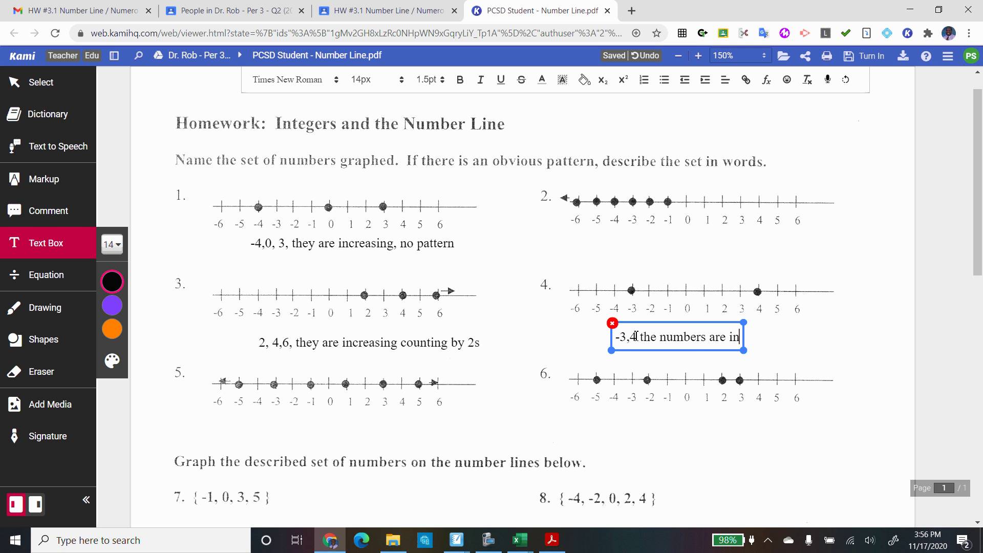
text(creasing)
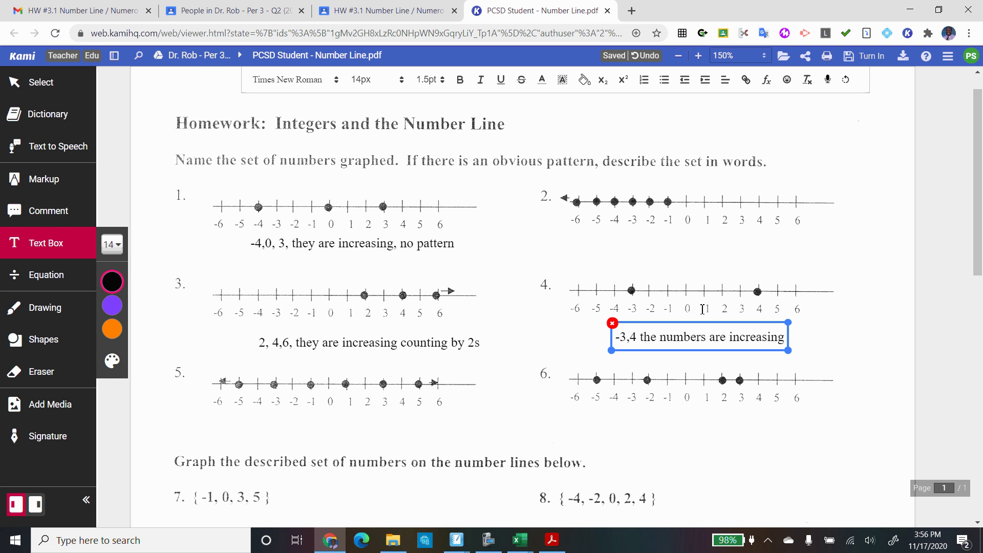
text(, no patte)
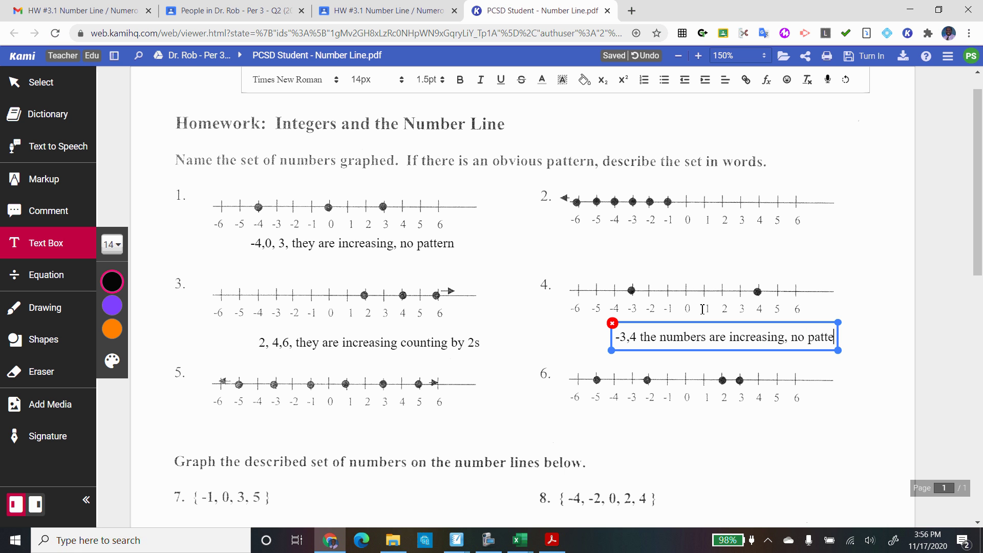
text(rn)
scroll(606, 492, down, 2)
scroll(461, 328, down, 2)
scroll(412, 307, up, 1)
scroll(414, 309, up, 2)
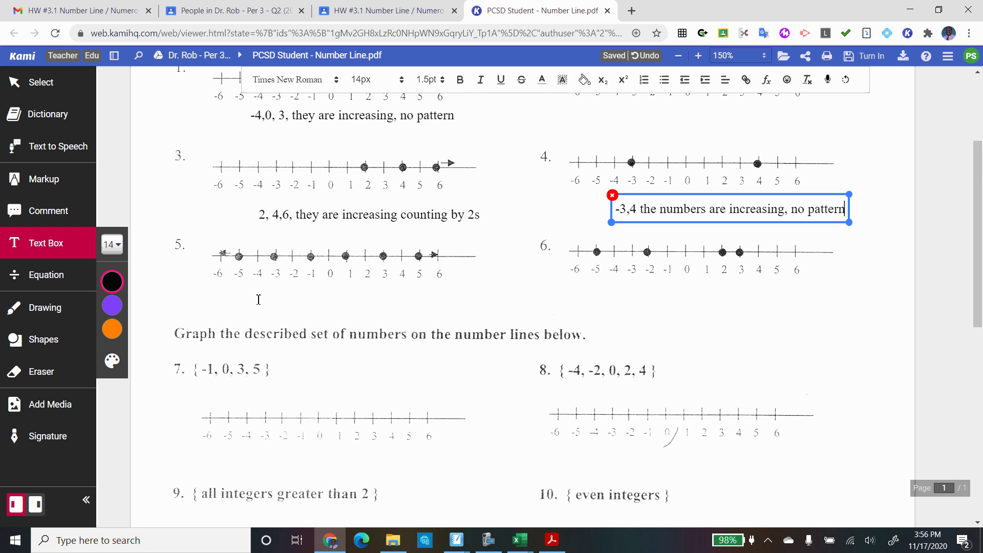
Type '-5,-3,-1,1,3,5 counting by odd numbers, by 2s, itis increasing' under problem 5.
click(239, 295)
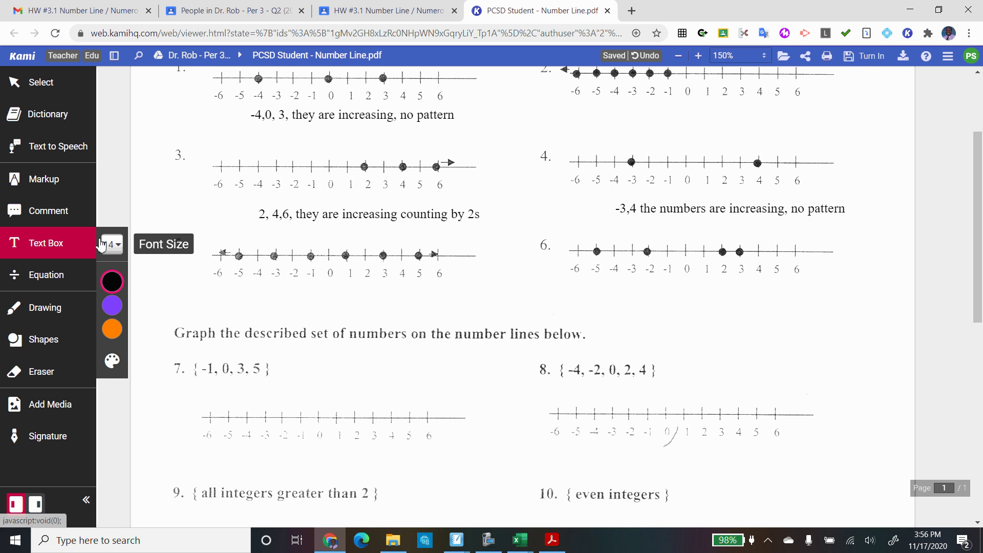
click(248, 296)
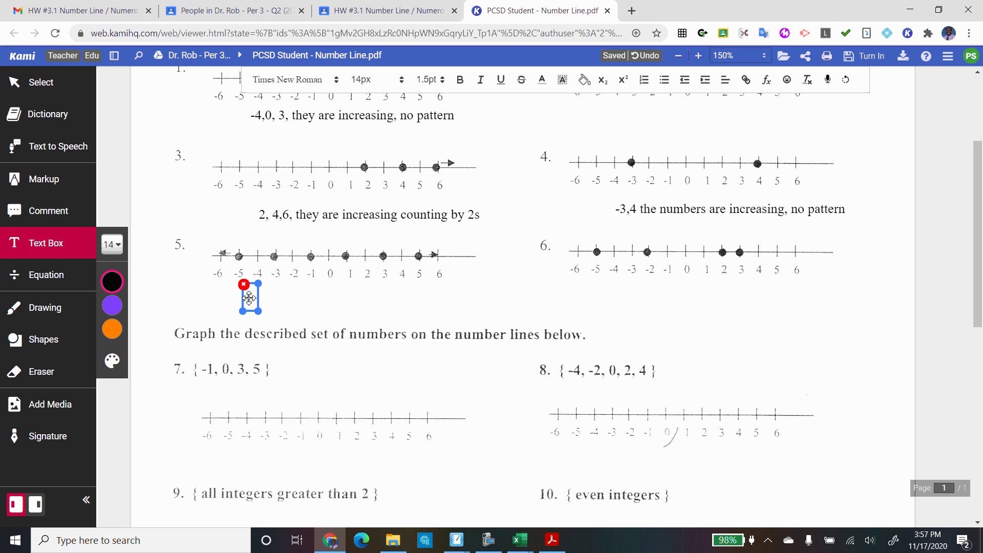
text(-6)
text(,)
text(-3,)
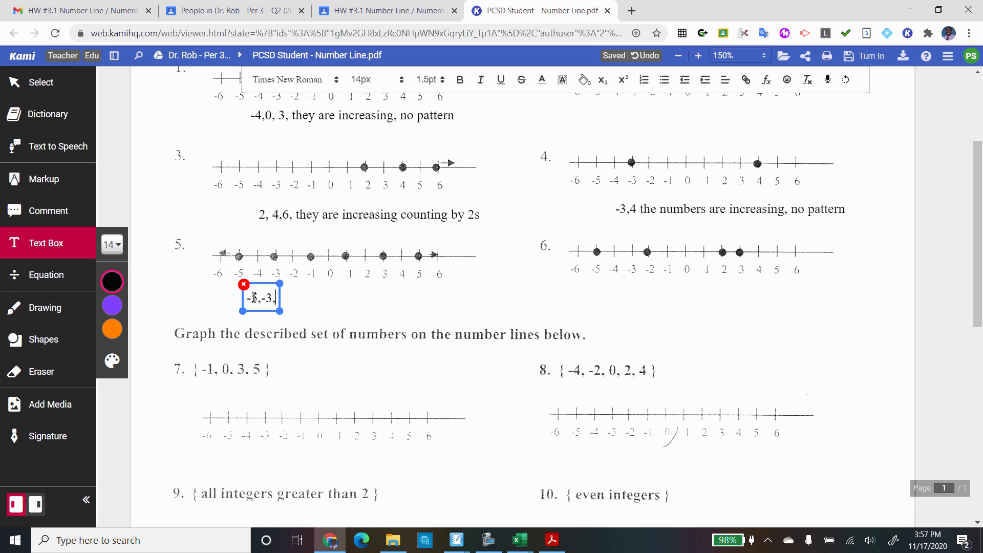
text(-1,)
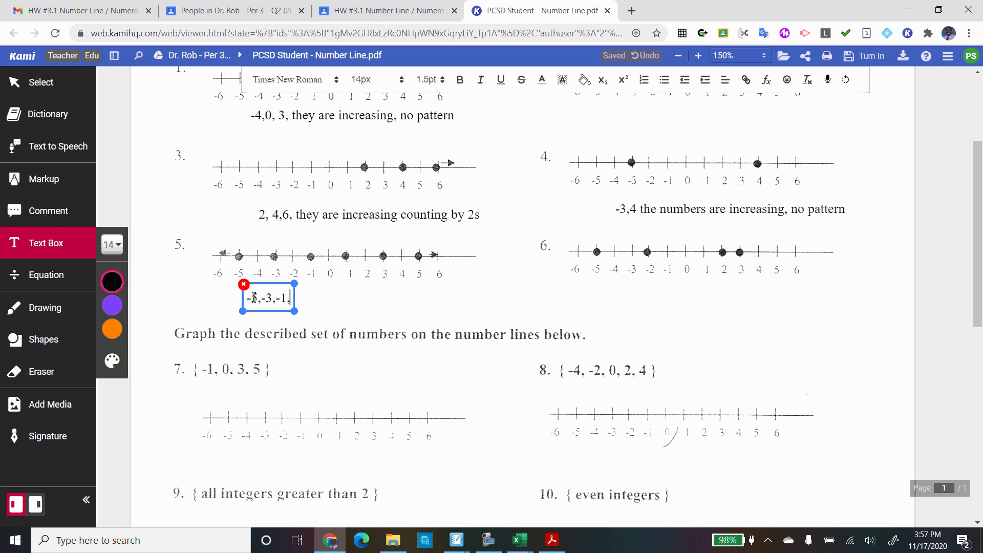
text(1,3,)
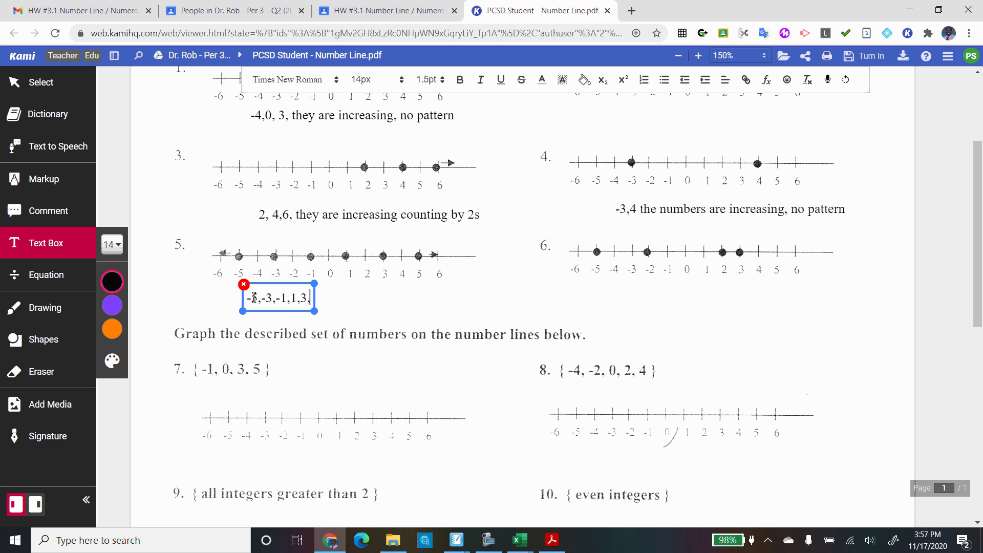
text(5)
text( co)
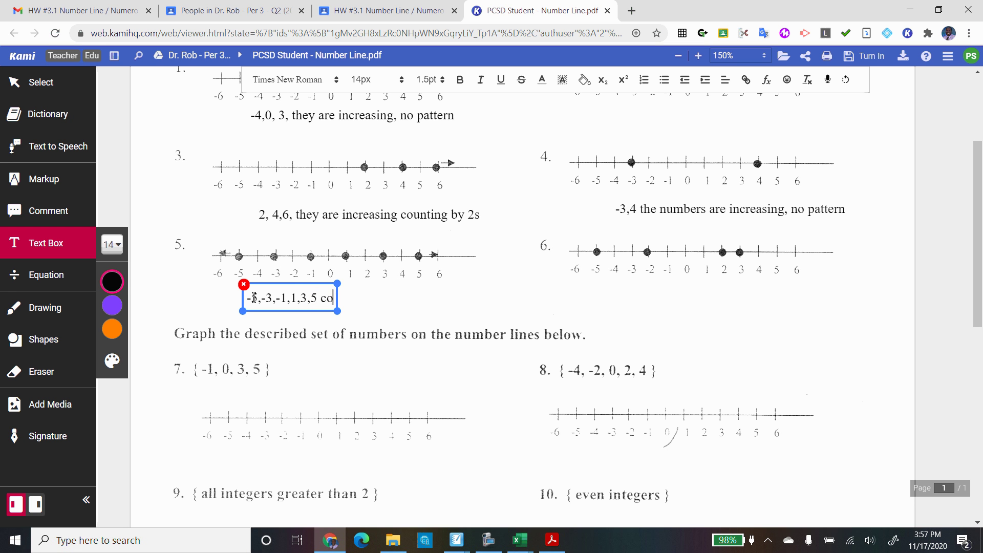
text(unting)
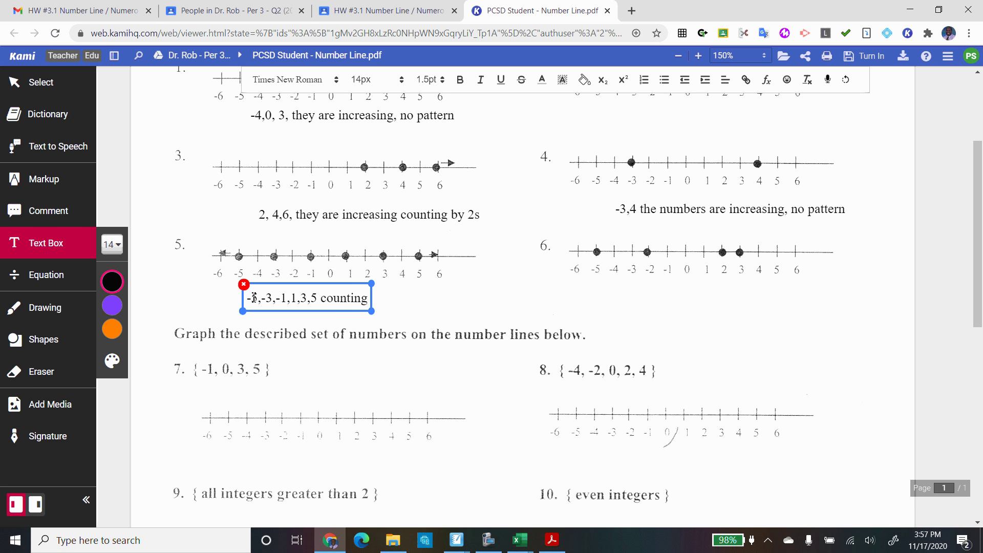
text( by od)
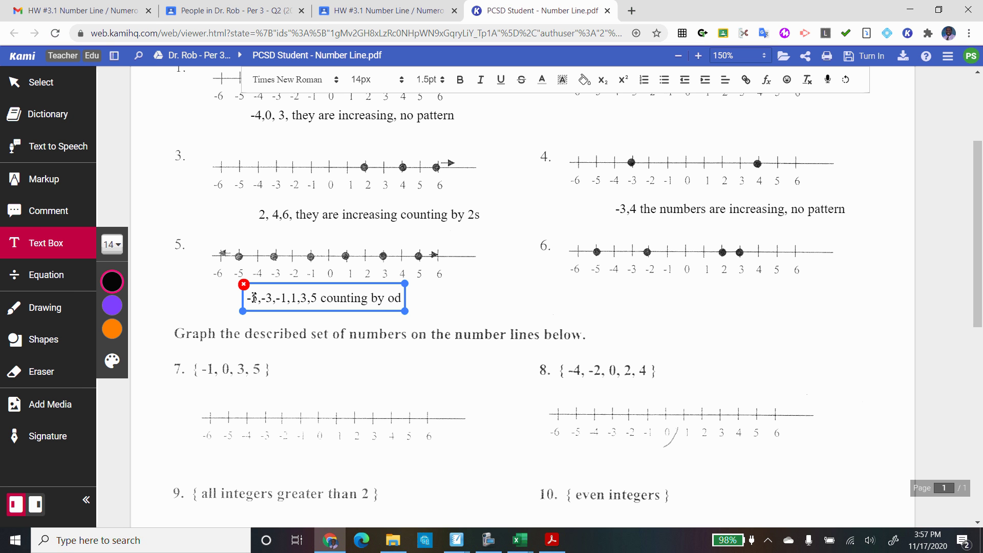
text(d numbers)
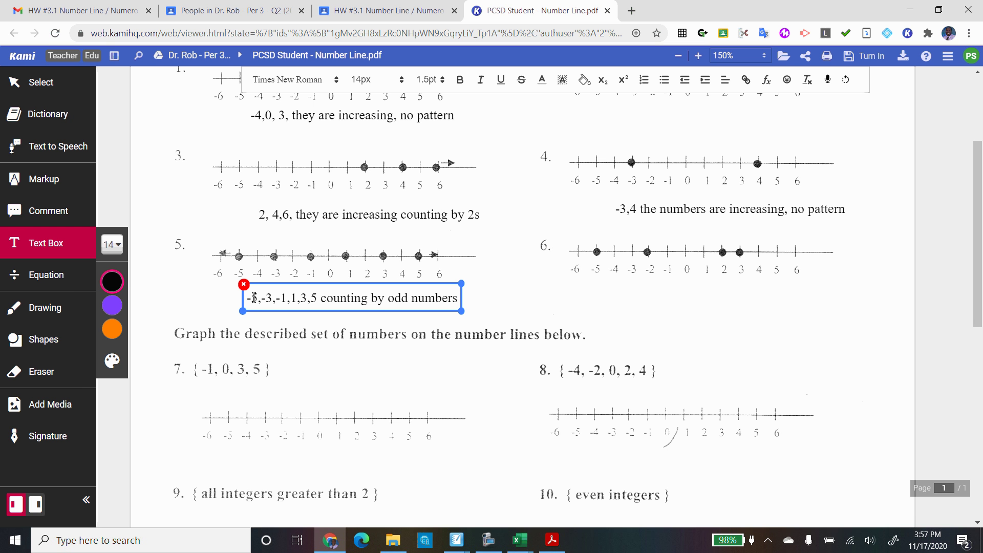
text(, by 2s, it)
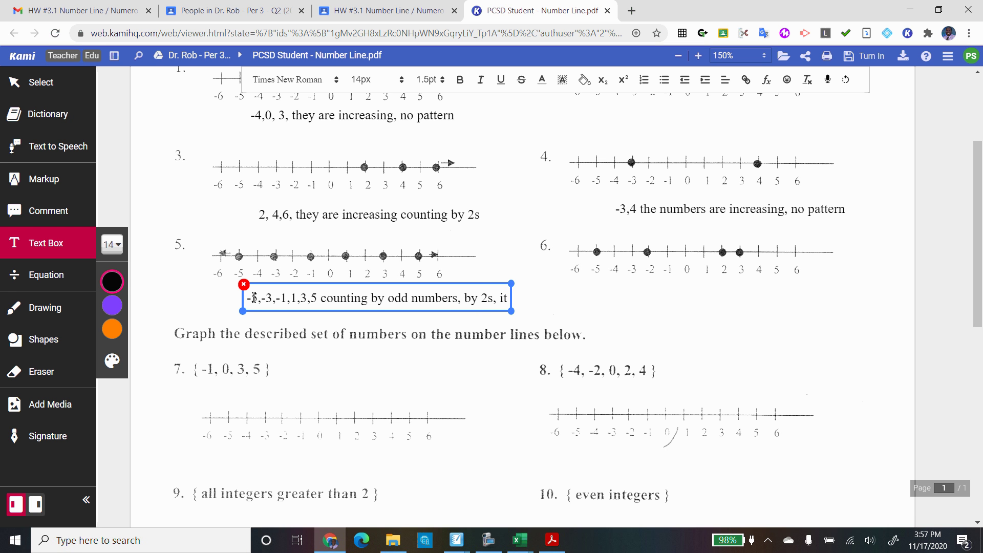
text(is increas)
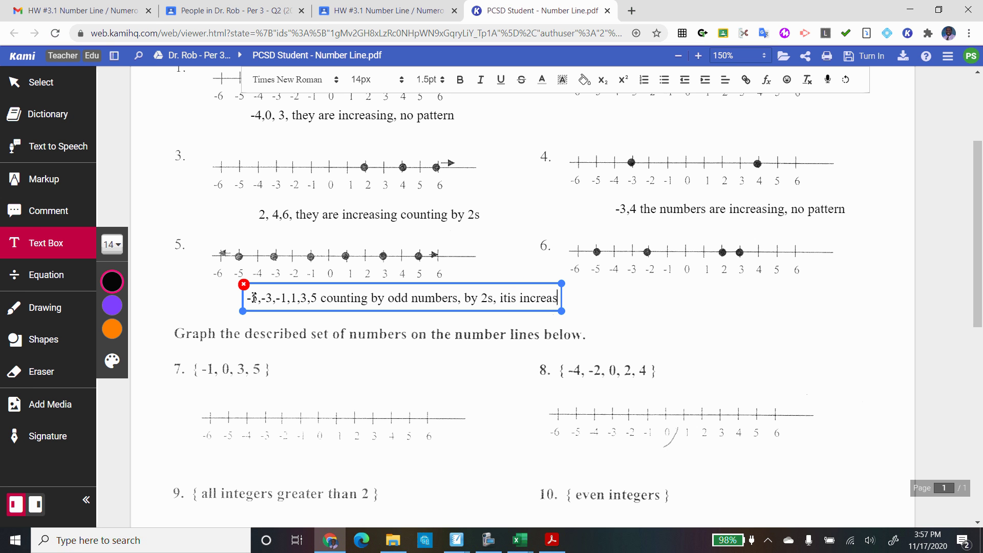
text(ing)
click(627, 325)
Drag the problem 5 answer box left to align under its number line.
click(315, 301)
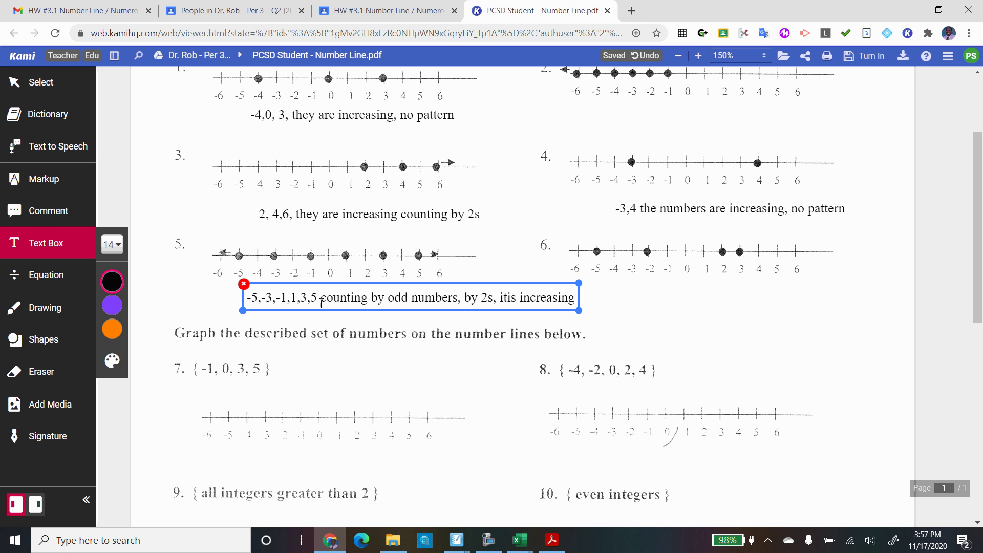
drag(282, 283, 221, 285)
click(542, 327)
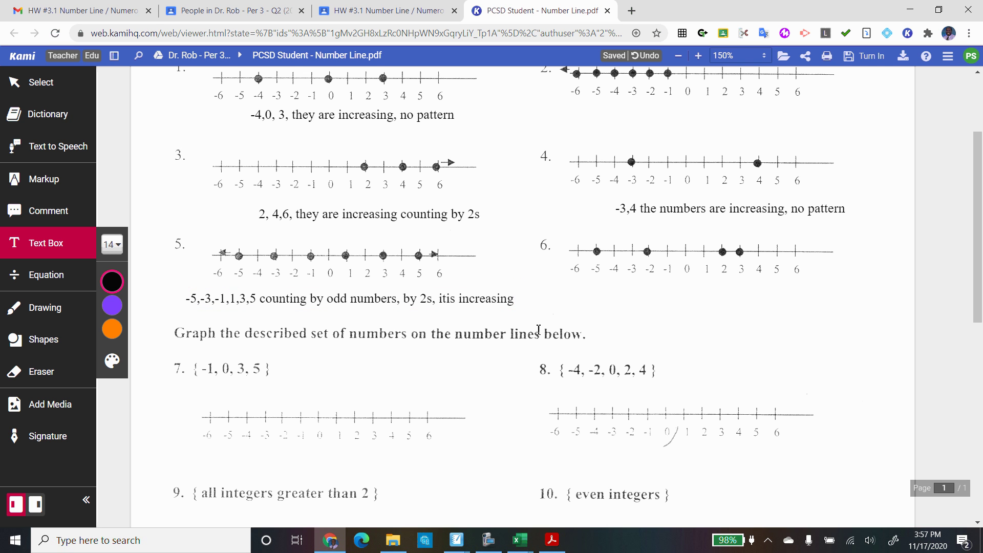
click(431, 306)
click(358, 328)
click(506, 308)
click(499, 327)
scroll(479, 355, down, 3)
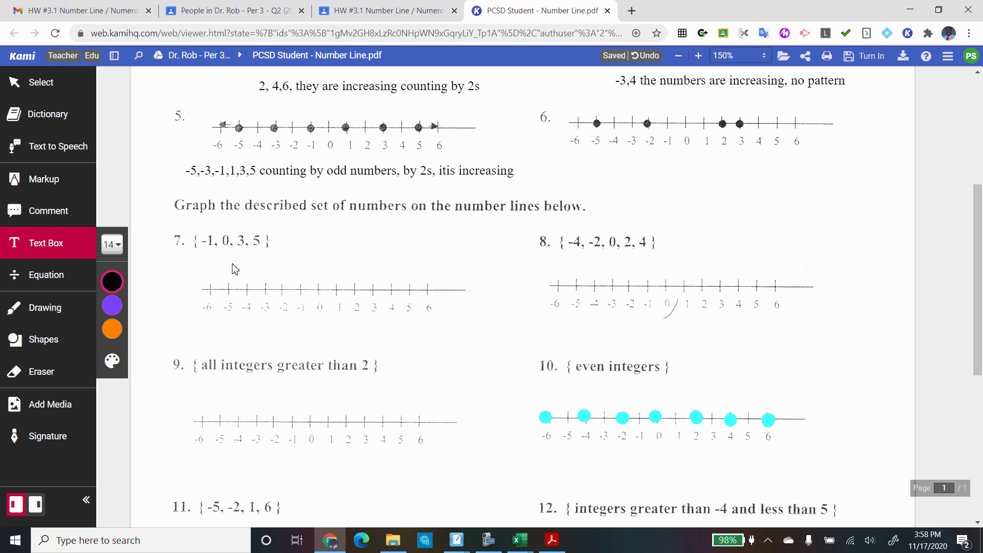
Switch to the freehand Drawing tool with pink as the colour.
click(114, 290)
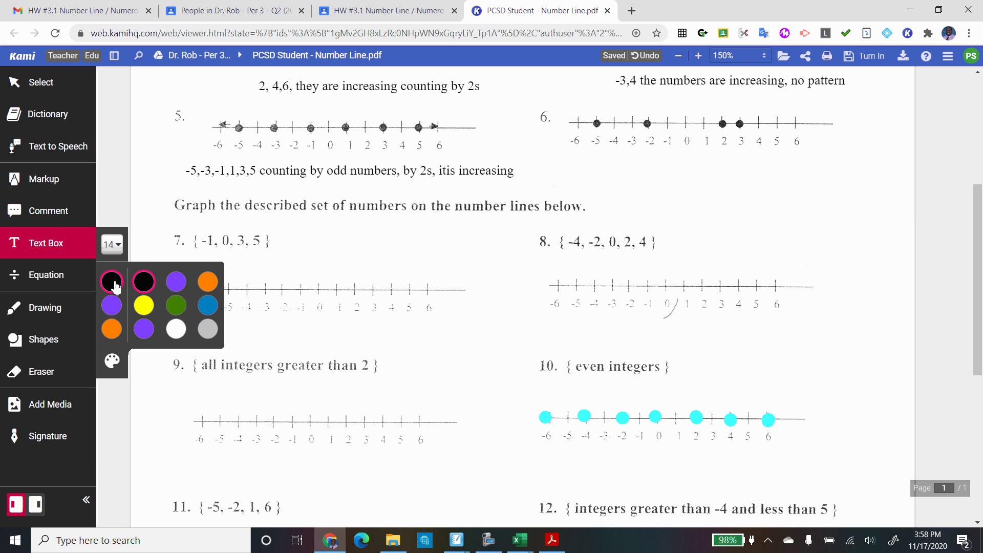
click(67, 320)
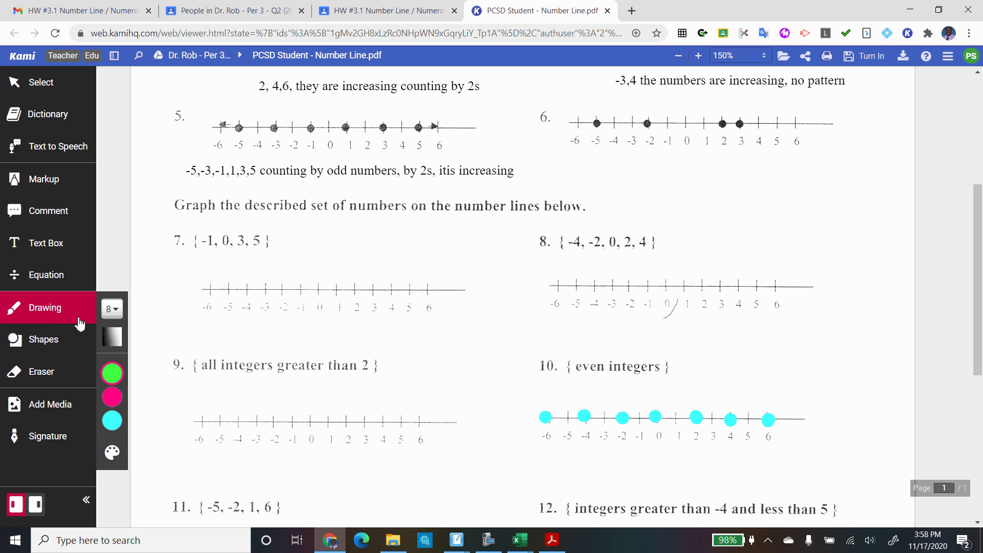
mouse_move(111, 373)
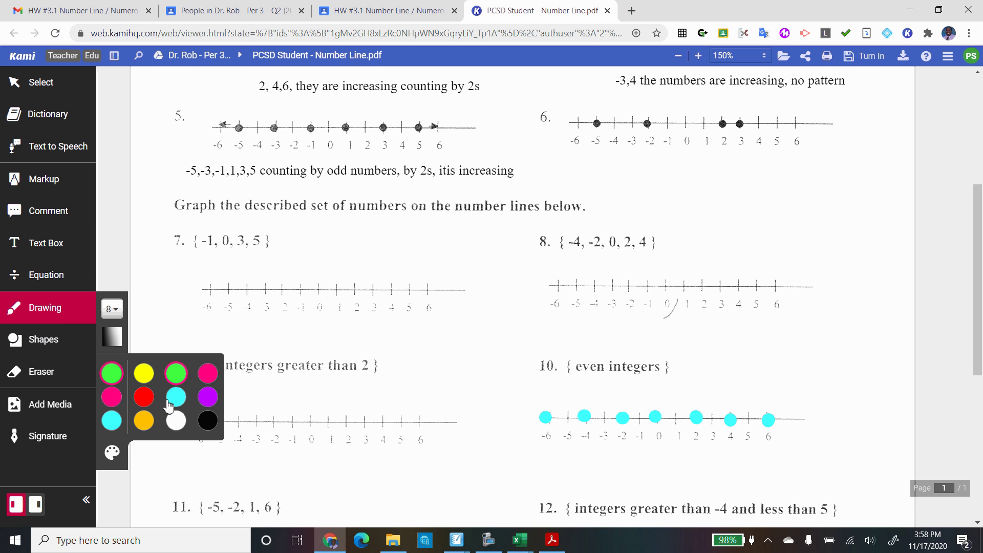
click(205, 379)
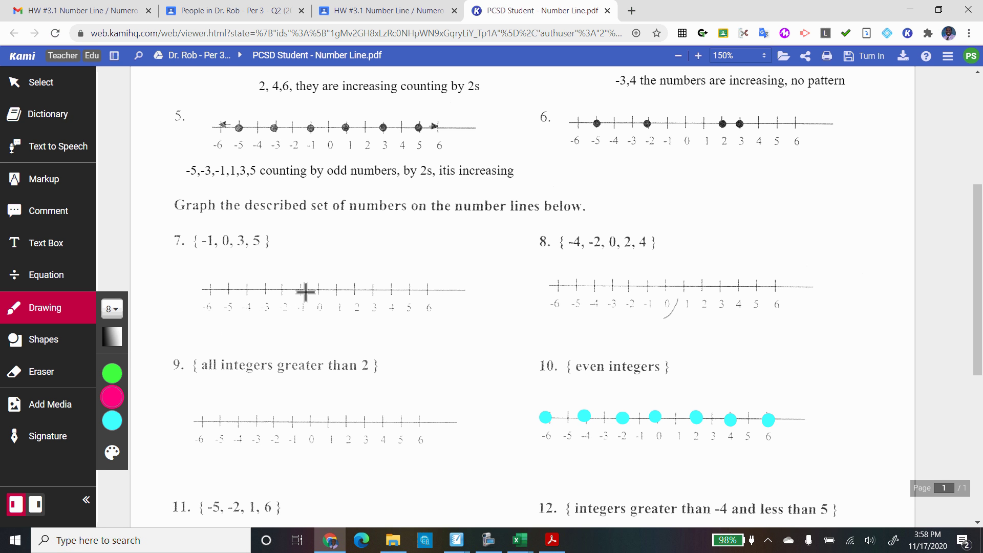
Plot pink dots at -1, 0, 3 and 5 on problem 7's number line.
click(300, 286)
click(319, 287)
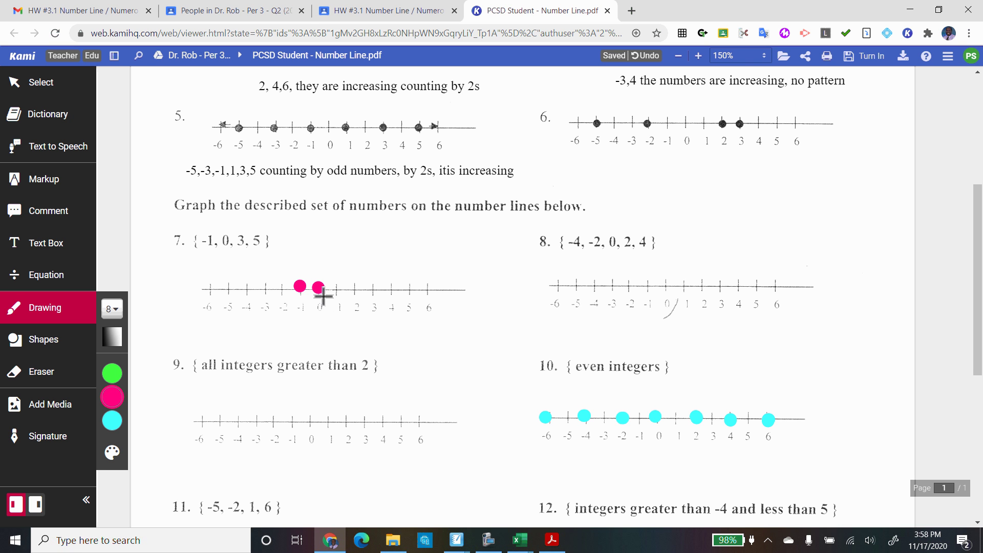
click(374, 289)
click(410, 290)
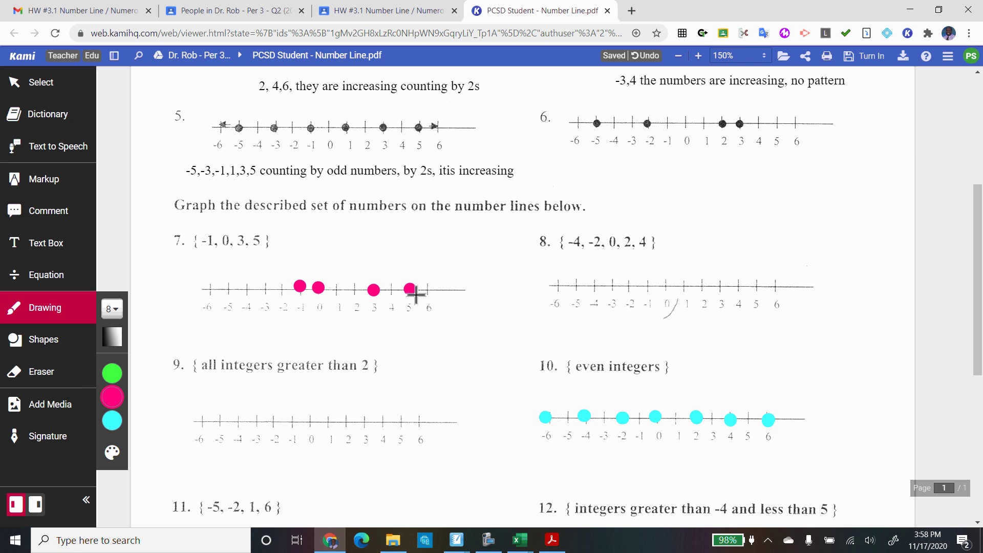
Plot pink dots at 3, 4, 5, 6 and near 2 on problem 9's number line.
click(363, 422)
click(383, 422)
click(402, 424)
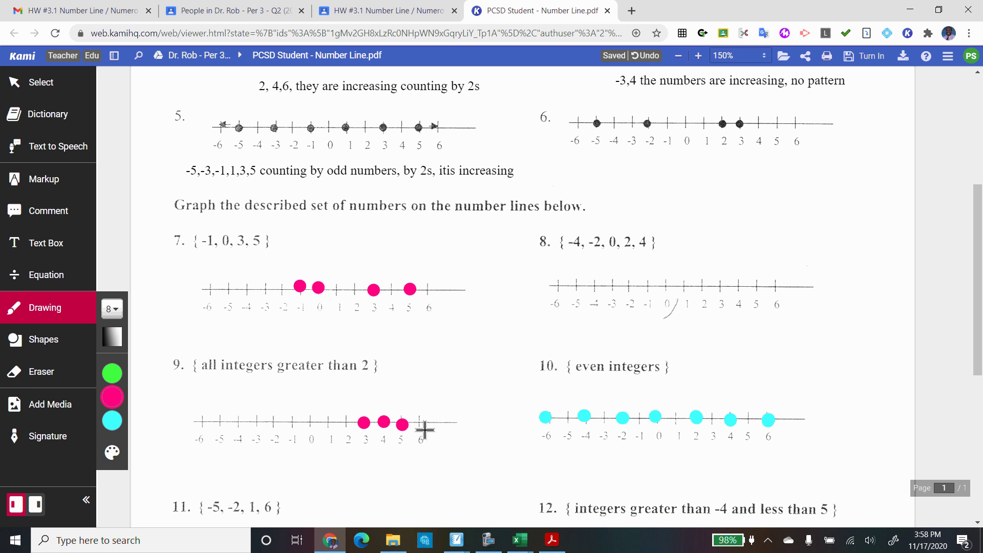
click(421, 424)
click(353, 421)
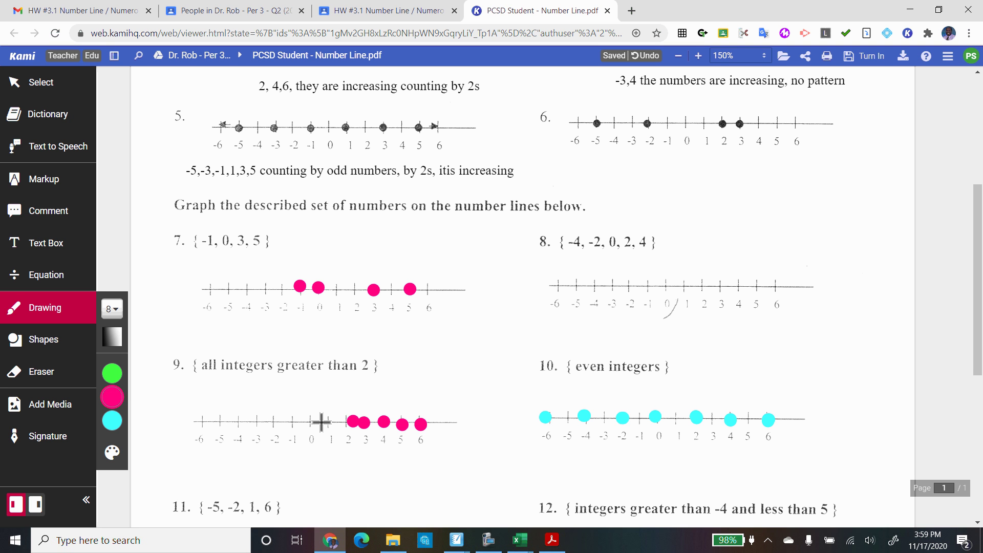
Return to the Select tool at the worksheet top, then review and close the Turn In options.
scroll(307, 423, down, 5)
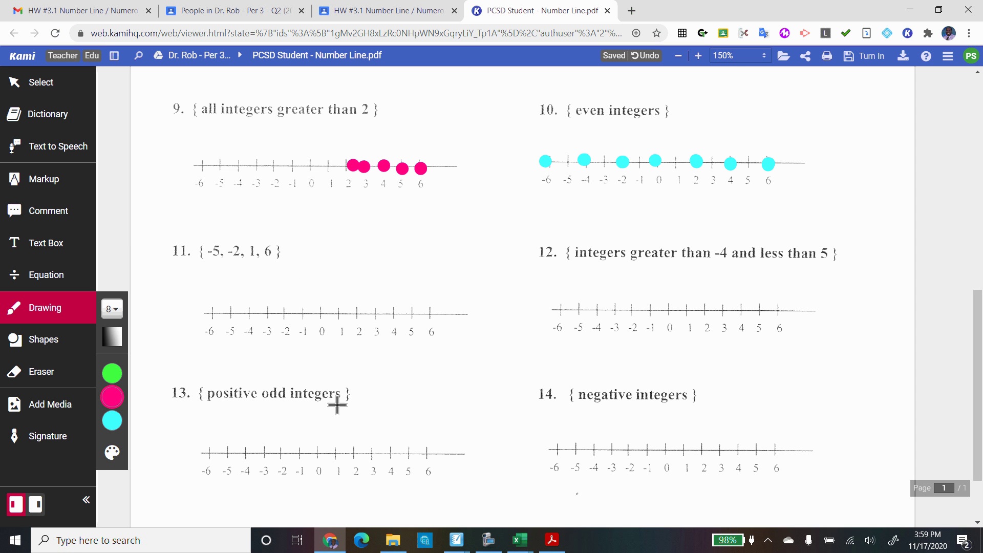
scroll(517, 363, up, 9)
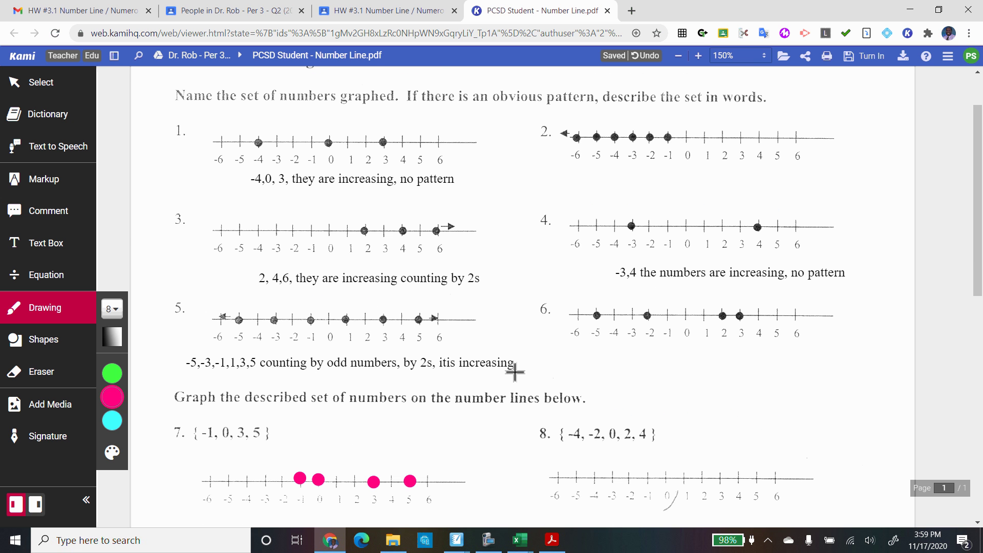
scroll(515, 372, up, 2)
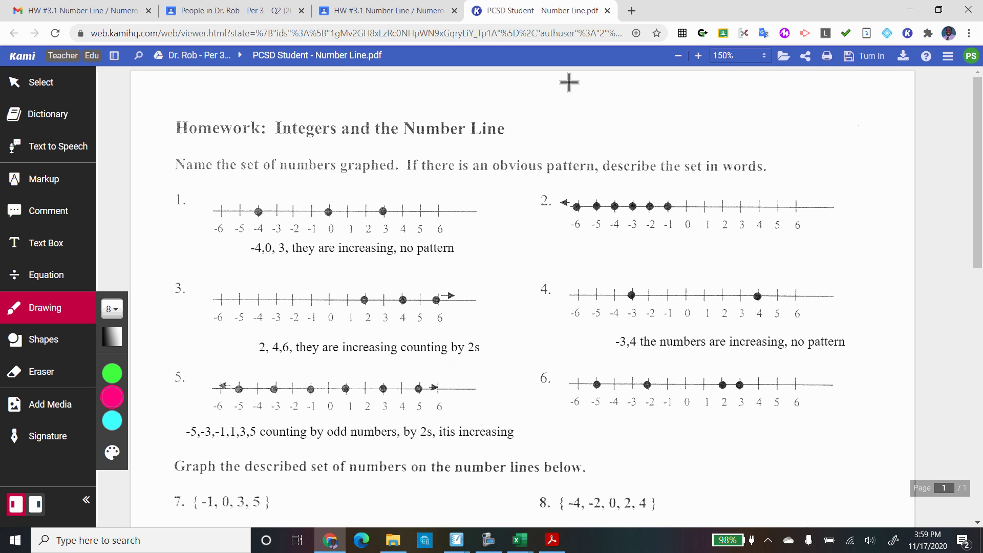
click(58, 86)
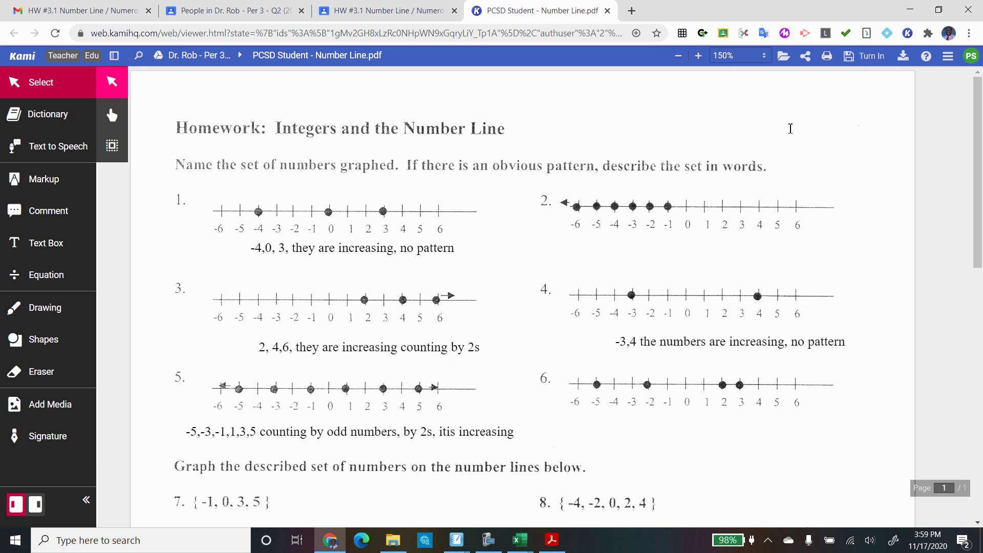
click(871, 56)
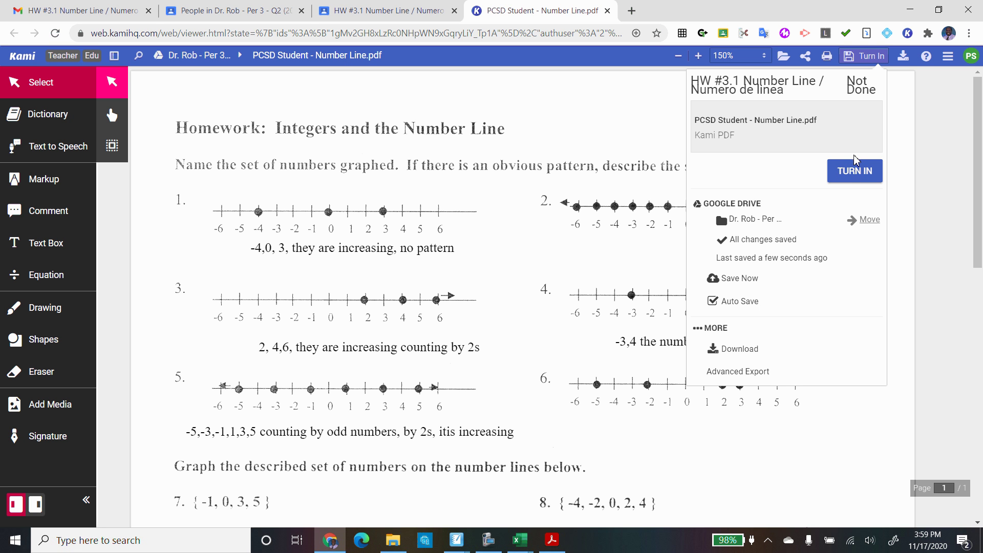
click(586, 101)
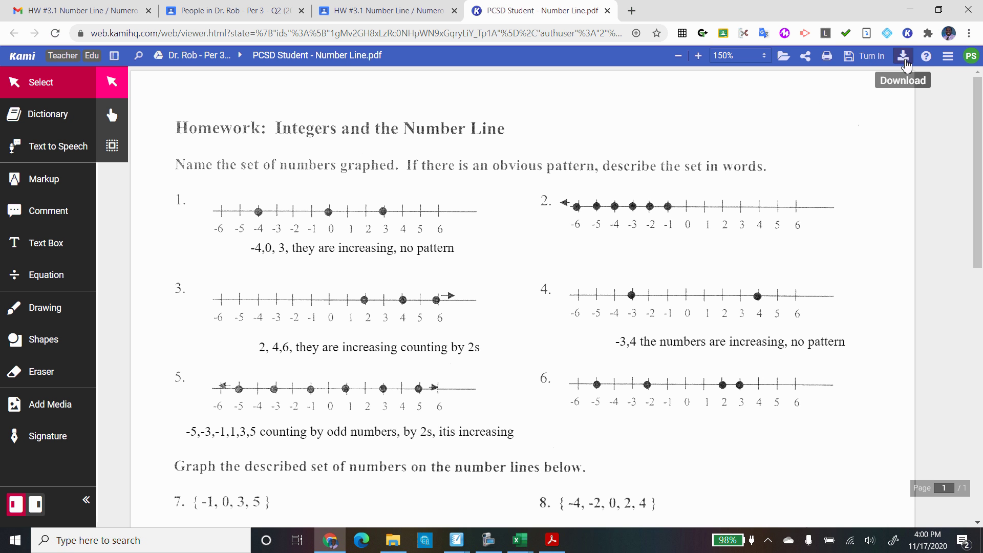
Download the worksheet to your computer as a PDF with all annotations included.
click(903, 62)
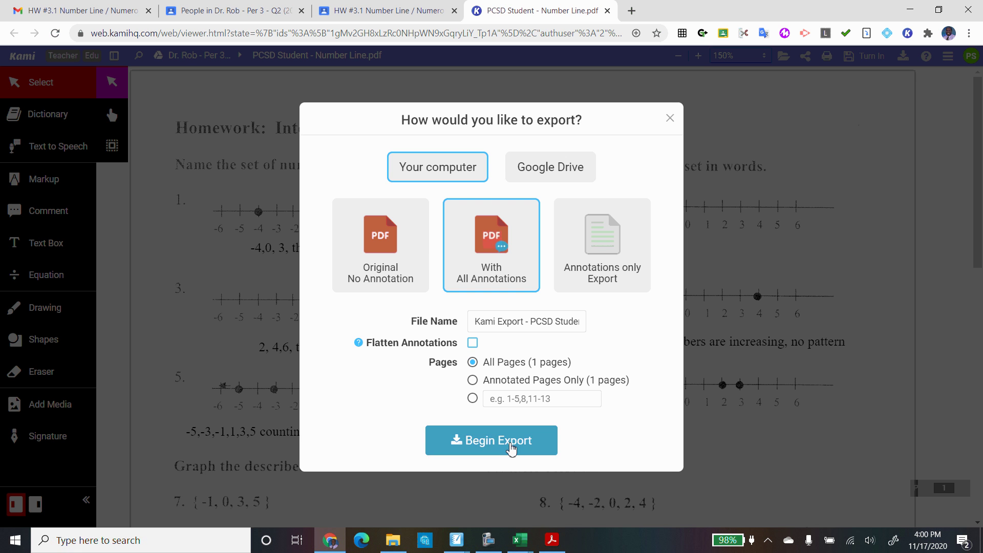
click(512, 448)
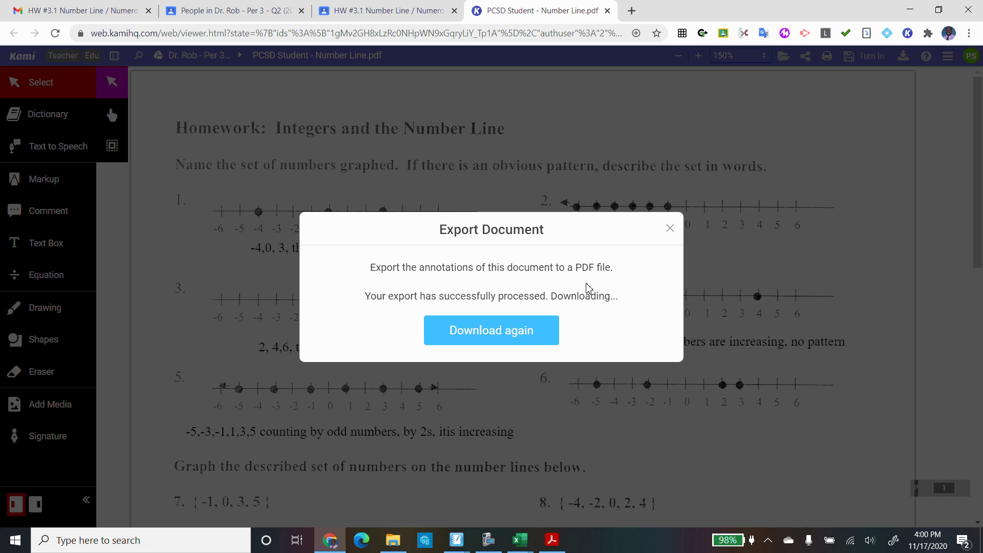
Minimize Chrome and the other windows, then show the Downloads folder in File Explorer.
click(910, 11)
click(901, 9)
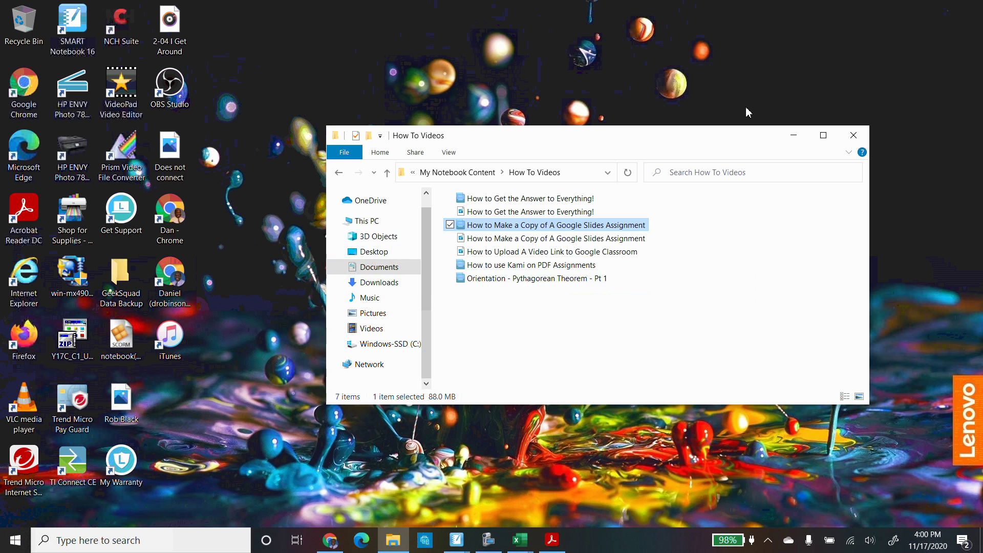
click(794, 136)
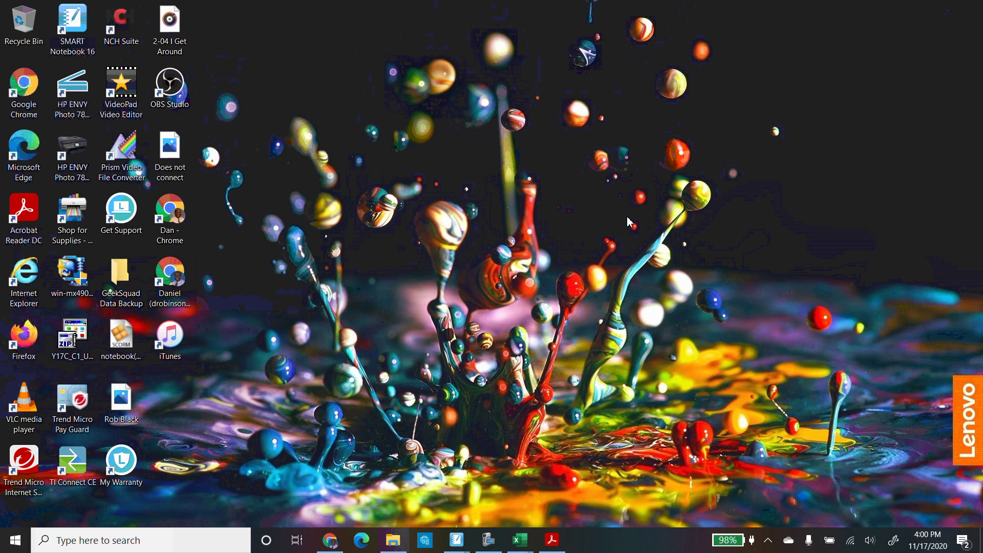
click(393, 540)
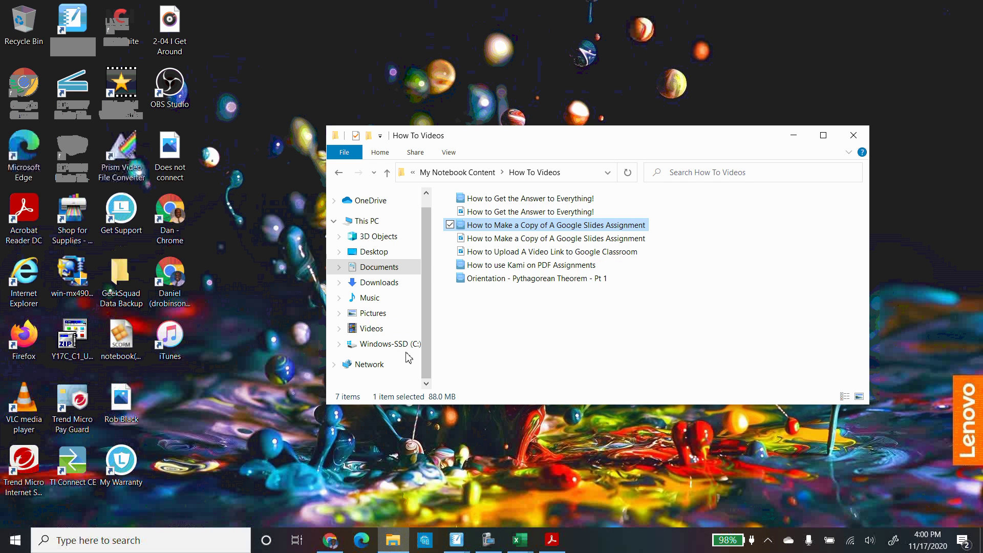
click(379, 282)
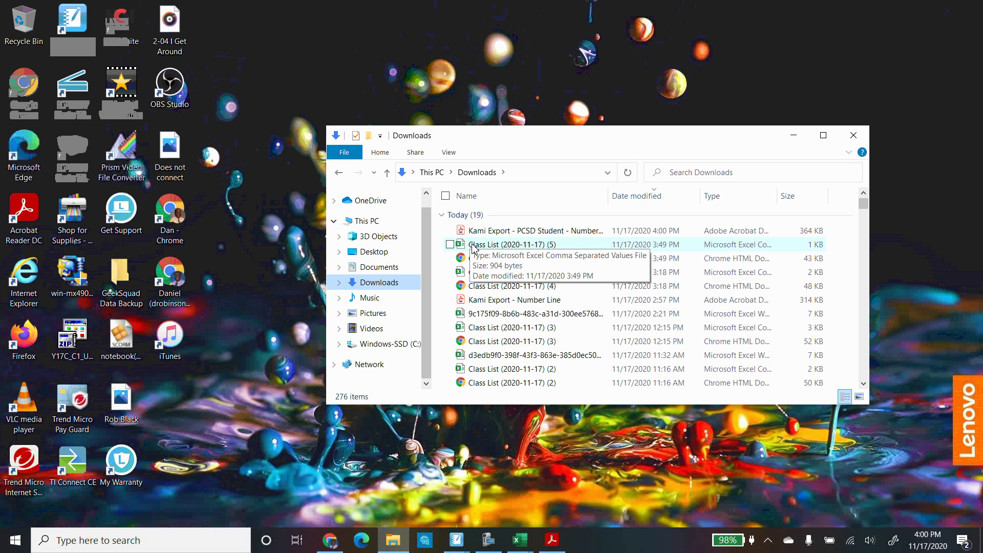
Open the new Kami Export Number Line PDF with Adobe Acrobat Reader DC.
click(487, 235)
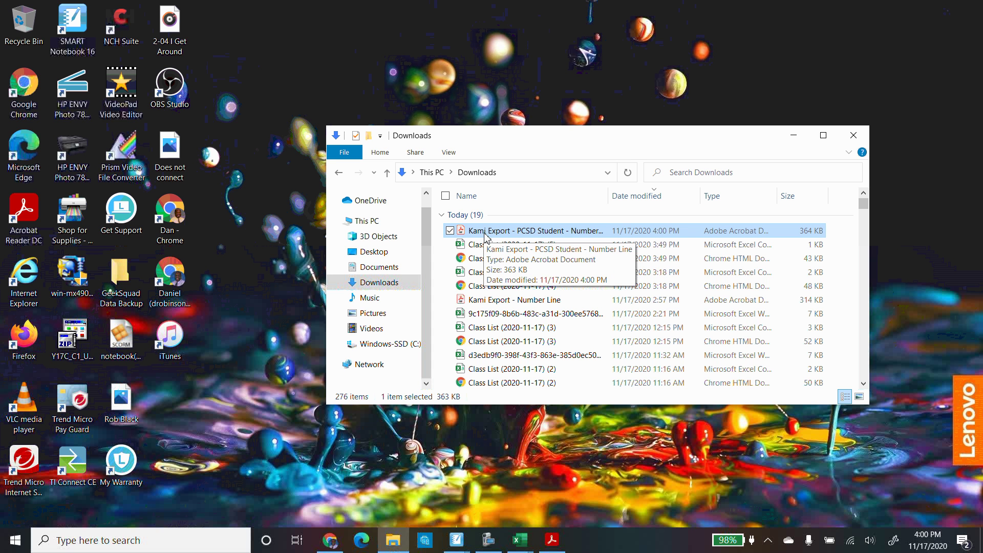
click(487, 234)
right_click(486, 233)
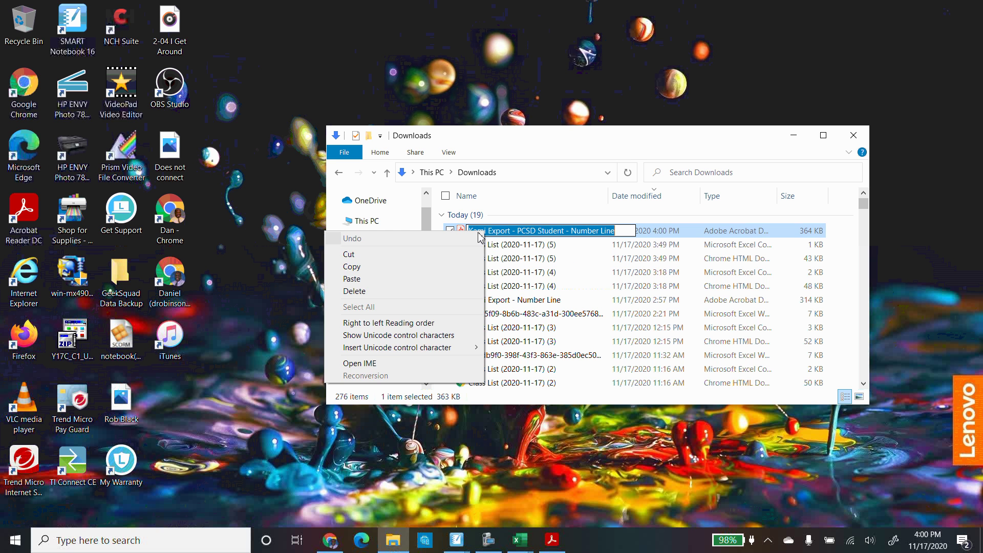
click(488, 206)
right_click(481, 235)
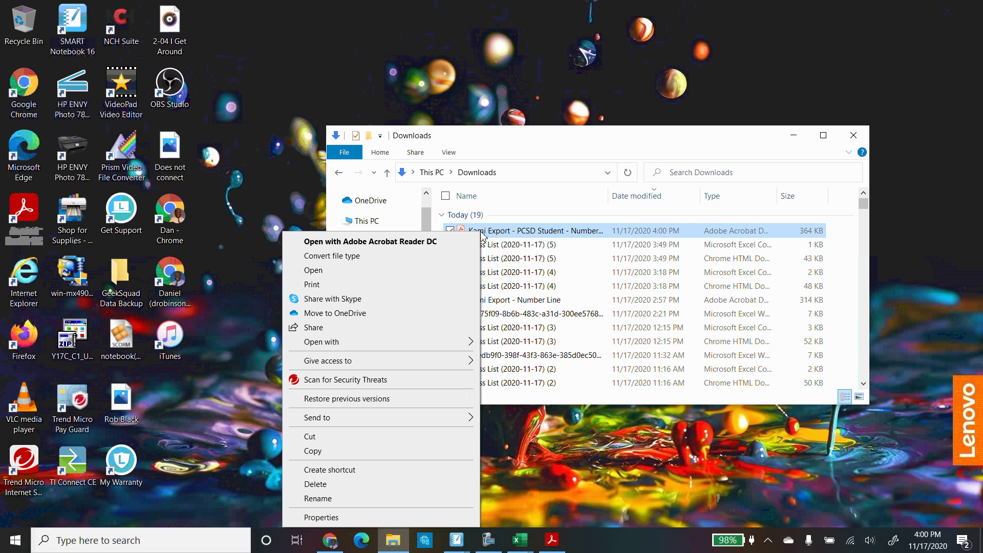
click(450, 245)
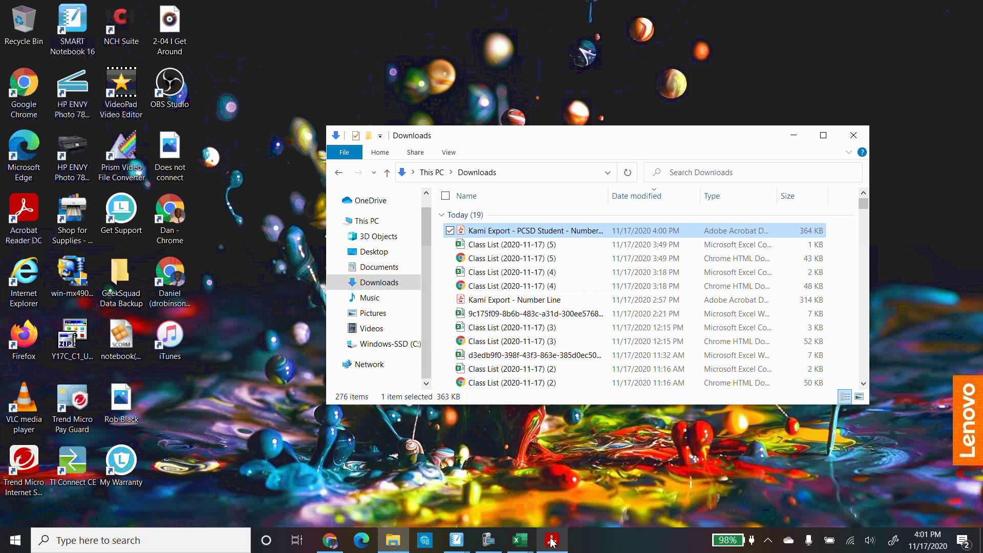
mouse_move(552, 543)
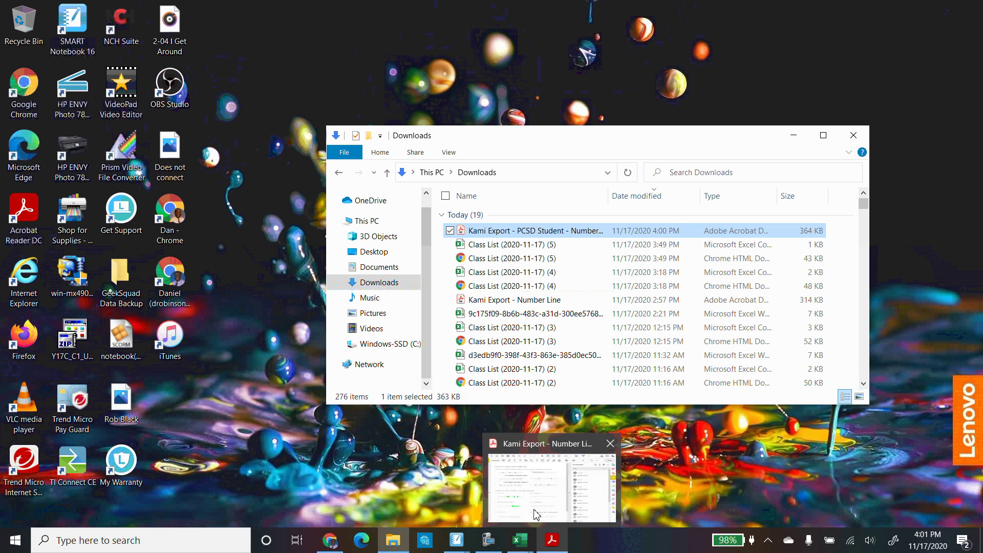
click(531, 510)
key(super+Down)
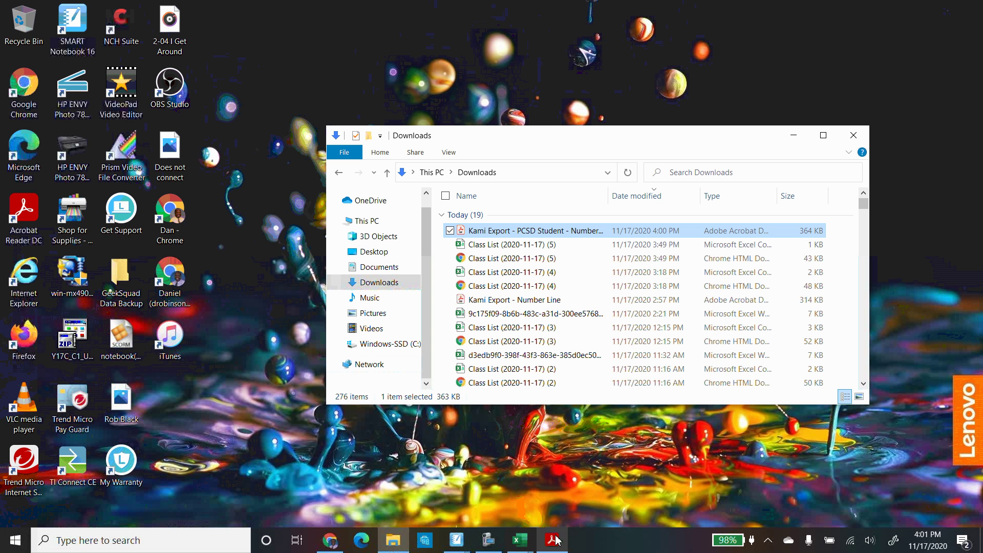
mouse_move(556, 542)
click(510, 509)
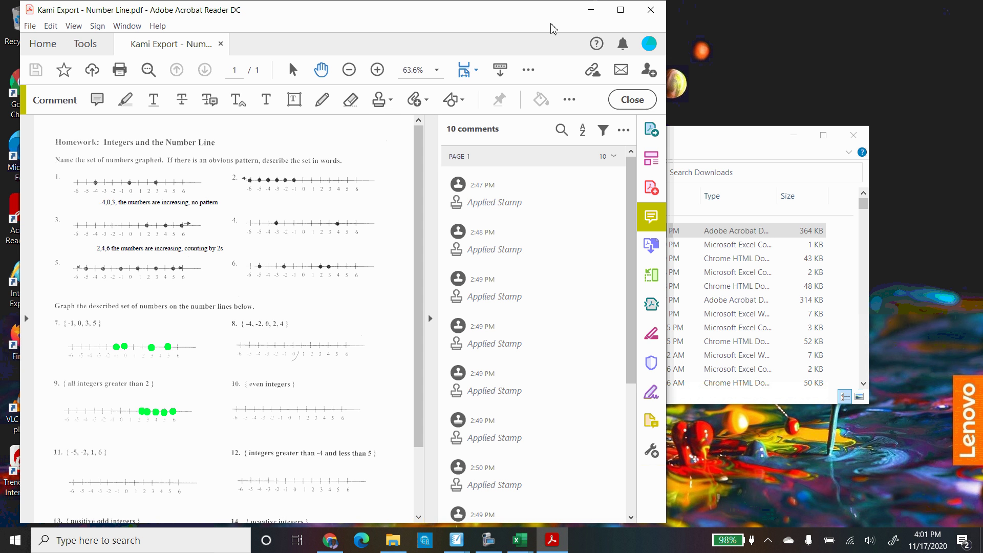
click(591, 10)
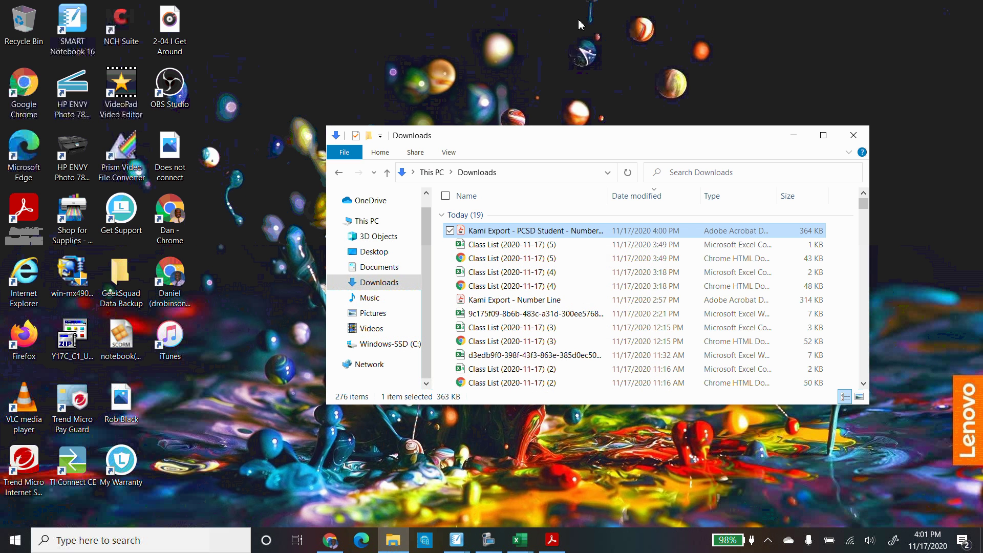
Open the Kami Export PDF in Acrobat, hide Downloads, and dismiss the Adobe Scan promotion.
right_click(479, 233)
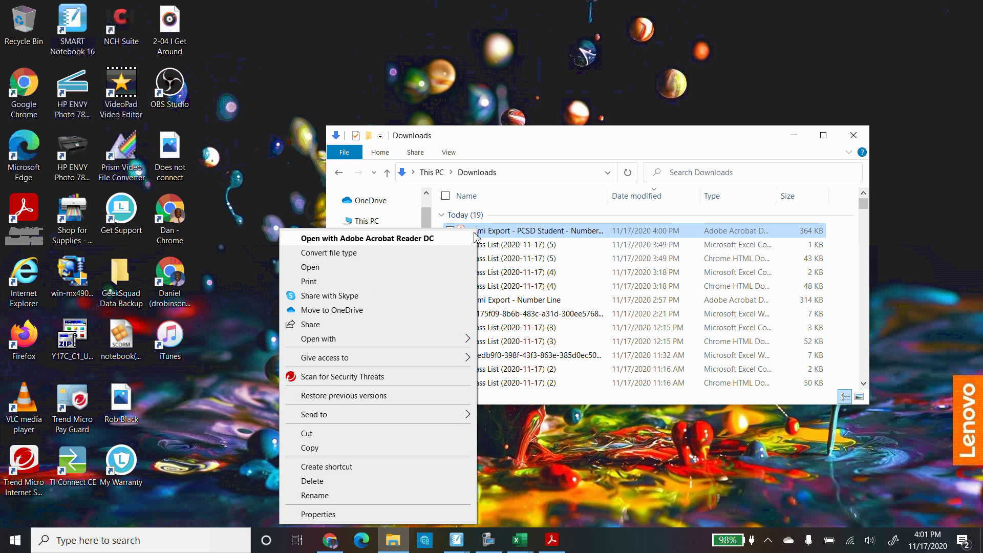
click(402, 269)
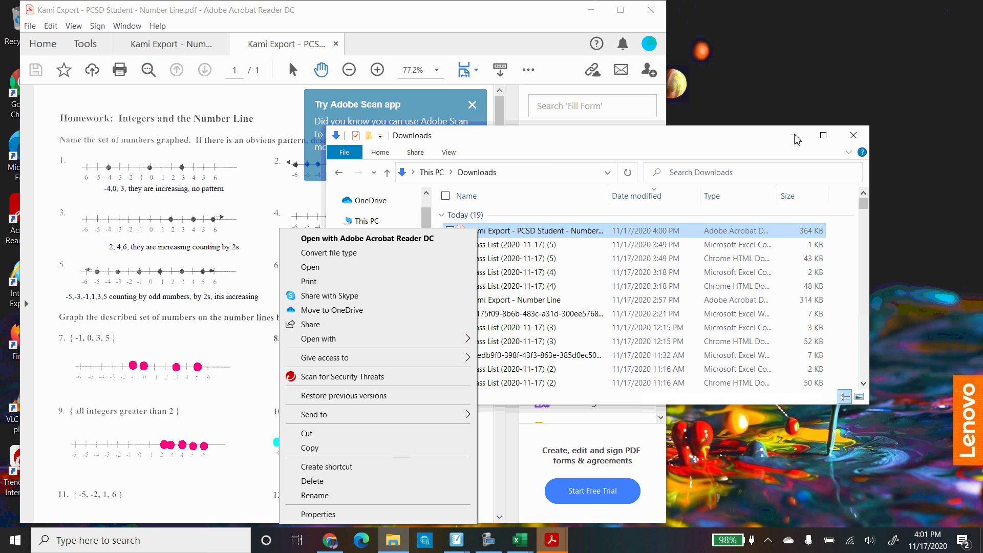
click(794, 135)
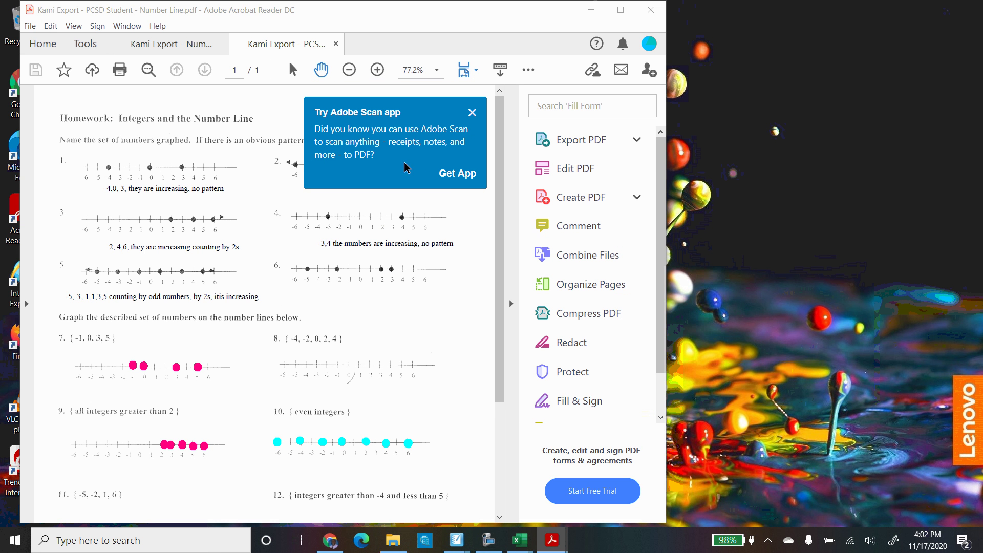
click(472, 112)
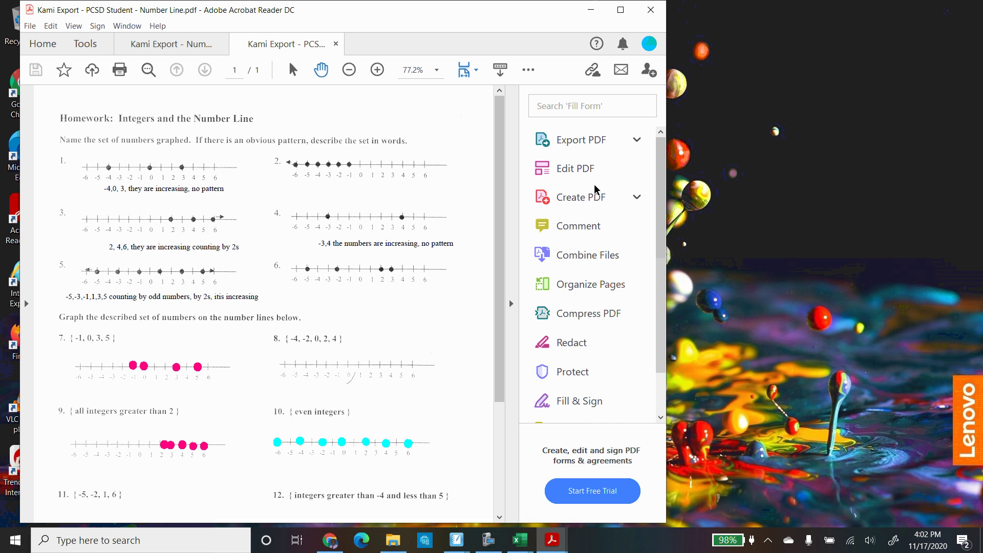
Back in Chrome, close the Export Document notice and start turning in the homework.
click(591, 9)
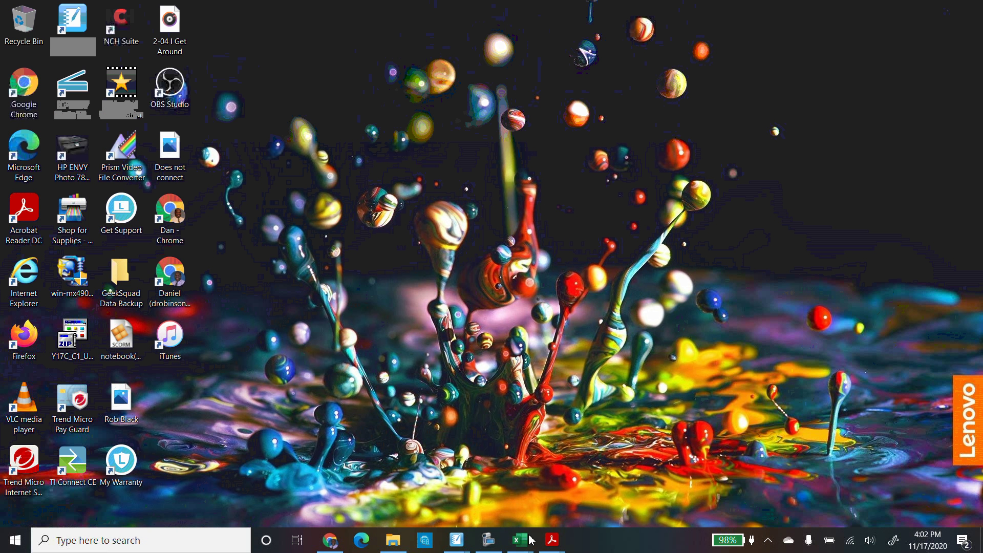
click(331, 540)
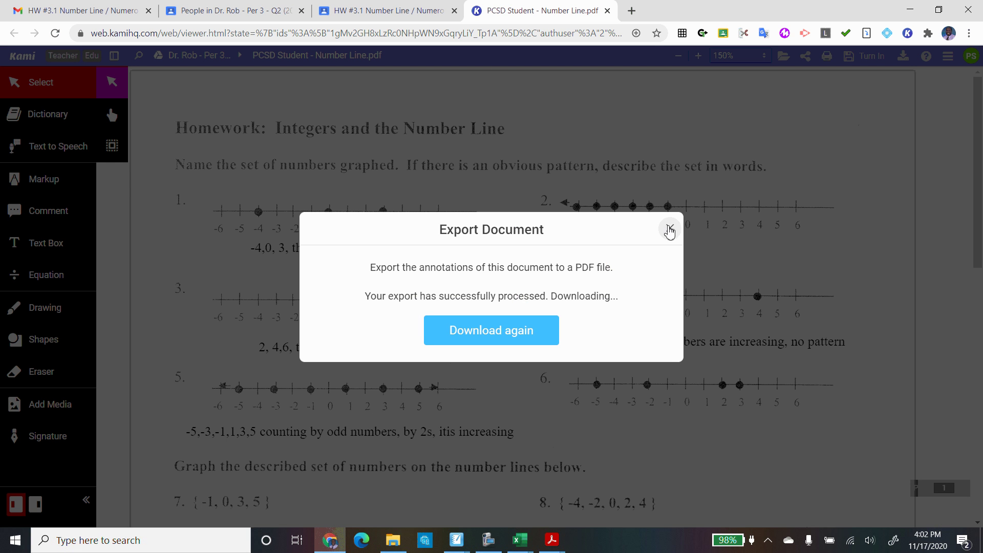
click(670, 228)
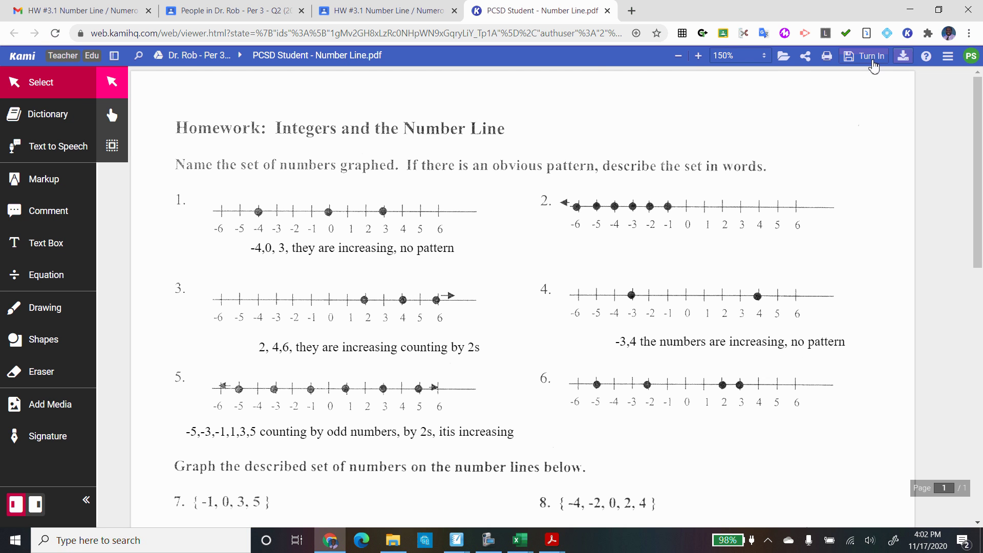
click(871, 58)
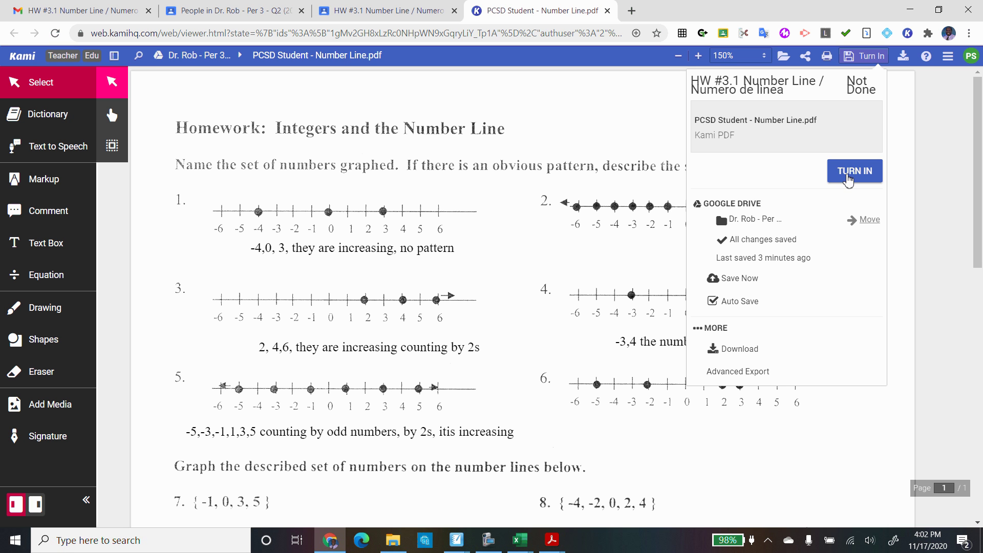
click(847, 177)
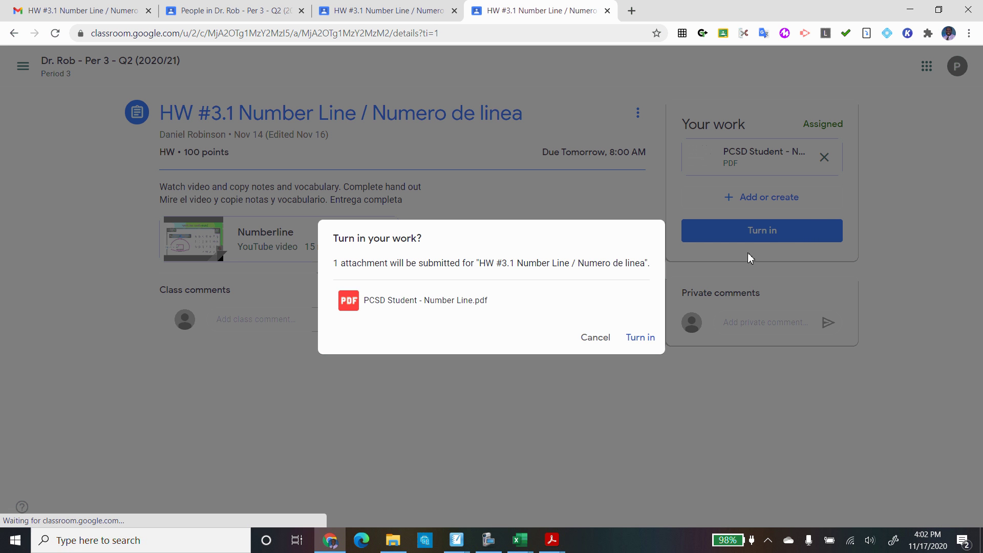
Confirm Turn in for the Number Line PDF, then bring the screen recorder forward.
click(644, 343)
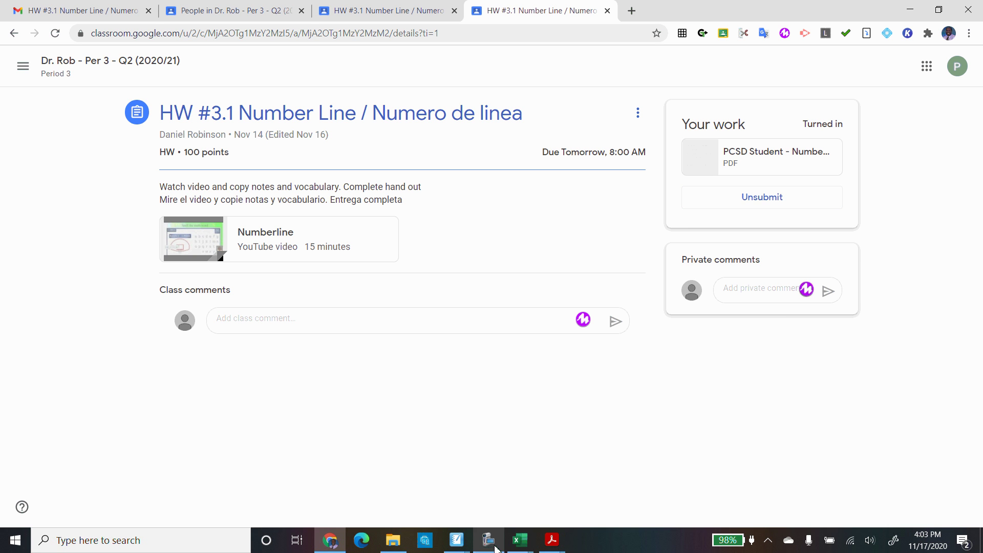
click(489, 540)
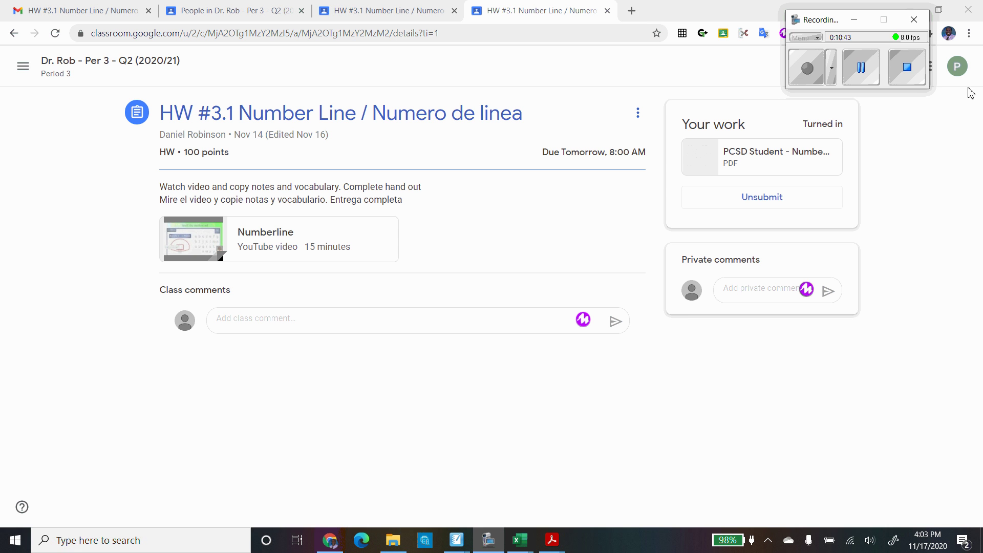